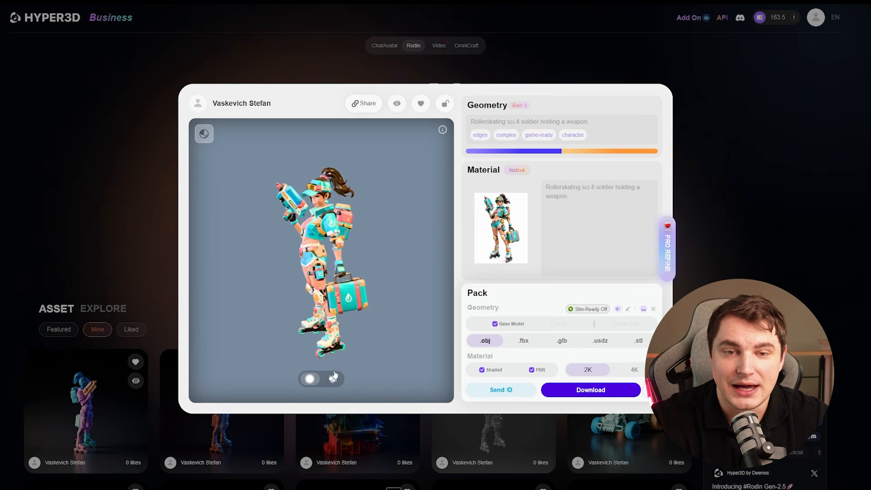
- Preview the rollerskating soldier model exploded into its separate parts
{"action": "left_click", "coordinate": [334, 376]}
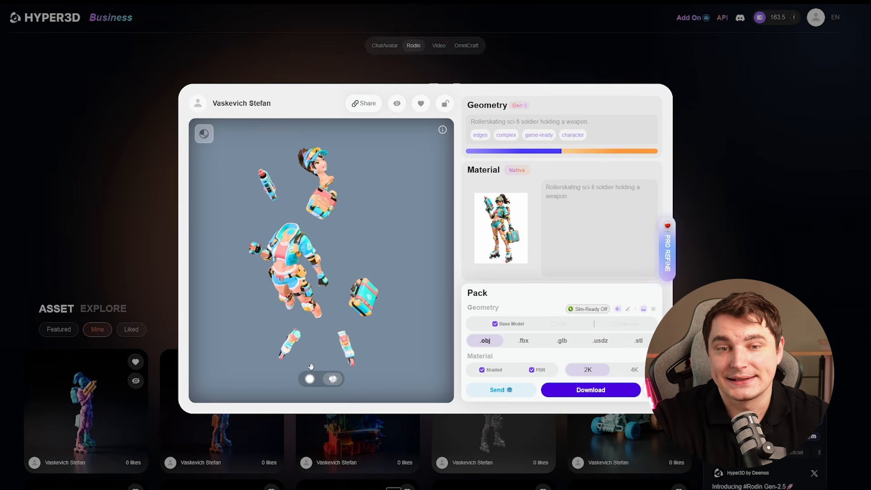
{"action": "left_click", "coordinate": [309, 378]}
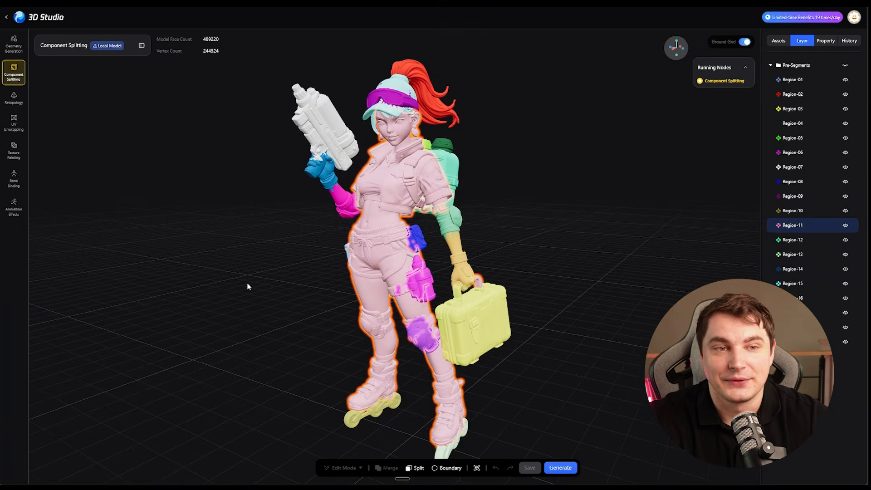
- In Hunyuan 3D Studio, select the character's cap region together with the goggles region
{"action": "left_click_drag", "start_coordinate": [247, 286], "coordinate": [269, 291]}
{"action": "left_click", "coordinate": [413, 95]}
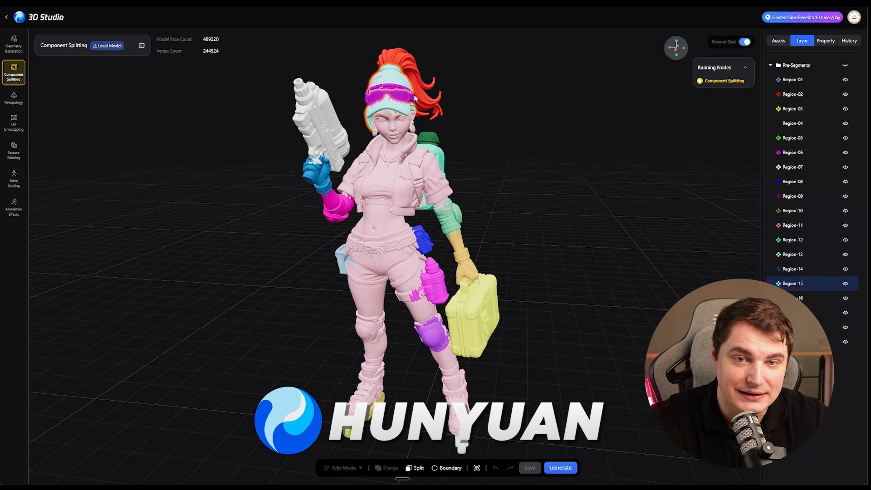
{"action": "left_click", "coordinate": [384, 94], "text": "shift"}
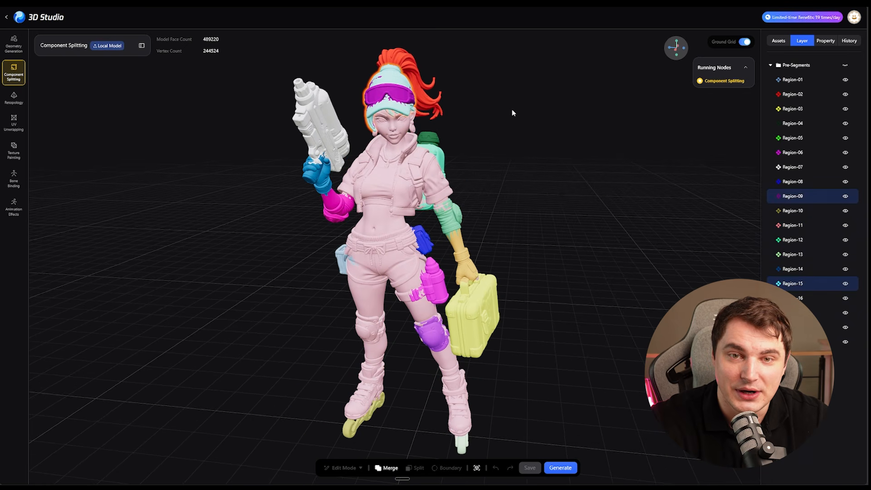
- Examine the segmented regions of the rollerskating character from several angles, including the gun, backpack, pouches, knee pads and suitcase
{"action": "left_click_drag", "start_coordinate": [511, 109], "coordinate": [482, 112]}
{"action": "left_click_drag", "start_coordinate": [260, 289], "coordinate": [341, 232]}
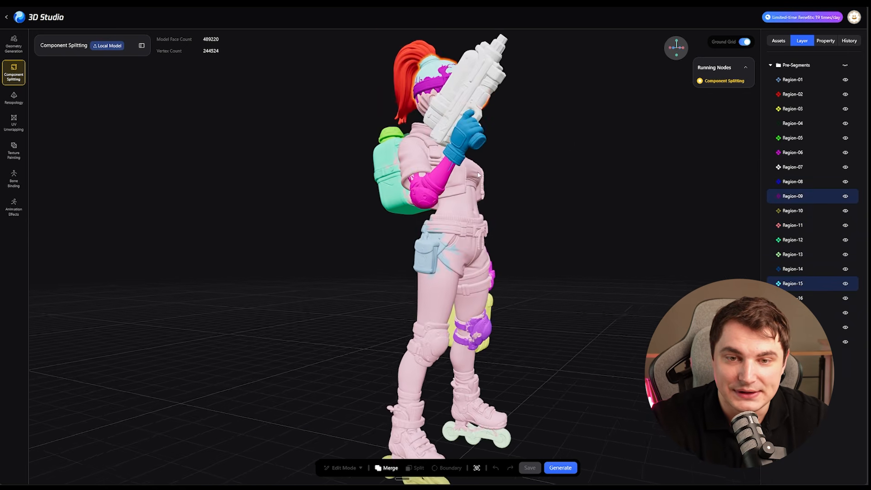
{"action": "scroll", "coordinate": [341, 232], "scroll_direction": "up", "scroll_amount": 5}
{"action": "right_click_drag", "start_coordinate": [458, 137], "coordinate": [381, 238]}
{"action": "scroll", "coordinate": [381, 238], "scroll_direction": "up", "scroll_amount": 5}
{"action": "scroll", "coordinate": [578, 294], "scroll_direction": "down", "scroll_amount": 4}
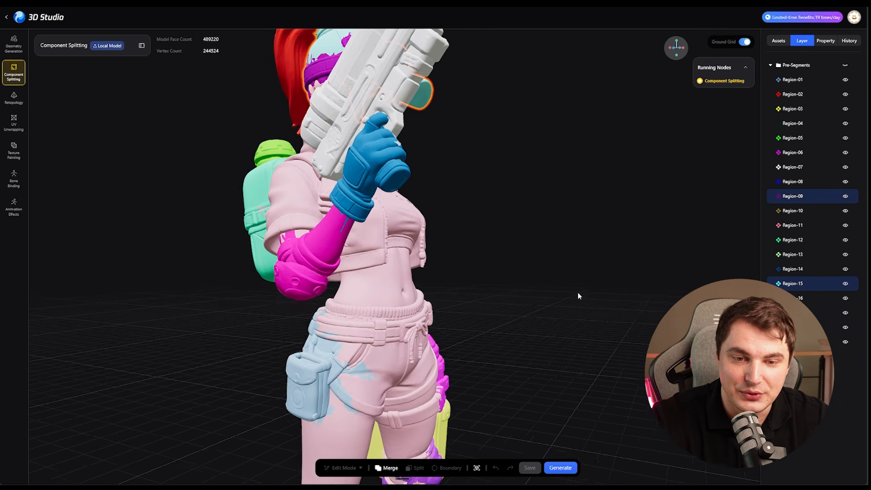
{"action": "right_click_drag", "start_coordinate": [579, 436], "coordinate": [590, 270]}
{"action": "left_click_drag", "start_coordinate": [591, 270], "coordinate": [354, 299]}
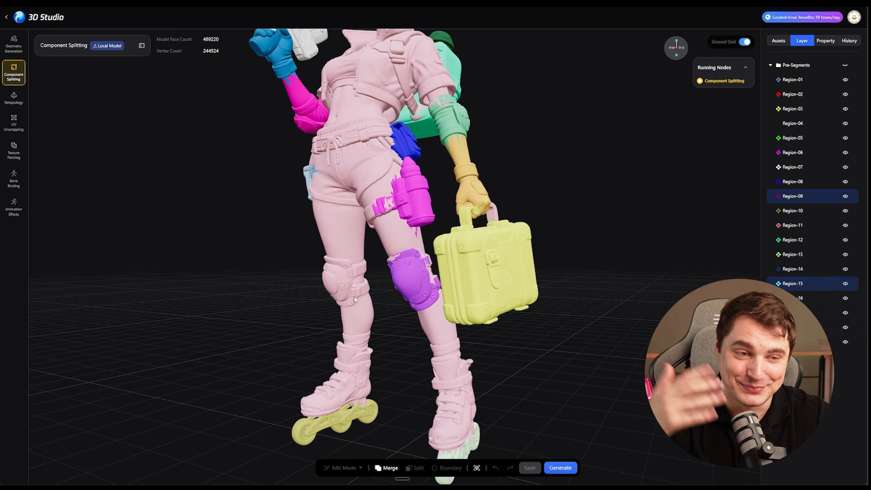
{"action": "right_click_drag", "start_coordinate": [214, 280], "coordinate": [242, 280]}
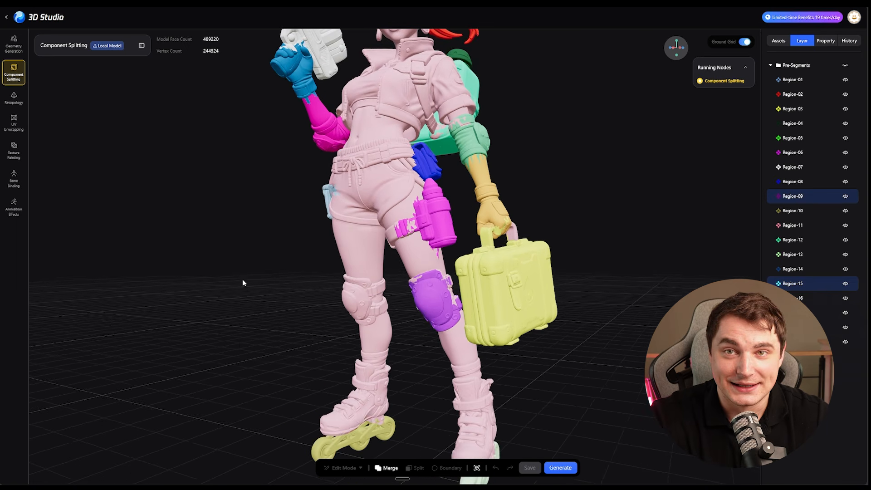
{"action": "left_click_drag", "start_coordinate": [242, 280], "coordinate": [258, 299]}
{"action": "right_click_drag", "start_coordinate": [259, 297], "coordinate": [264, 381]}
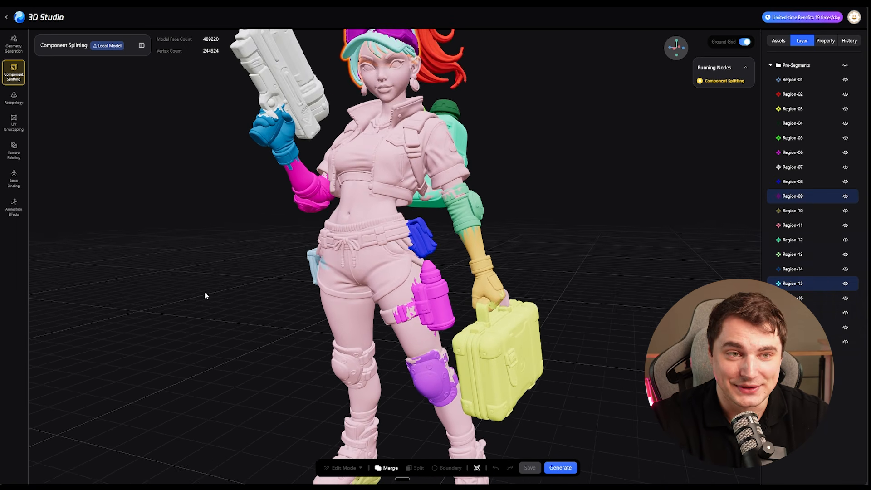
{"action": "right_click_drag", "start_coordinate": [204, 295], "coordinate": [211, 309]}
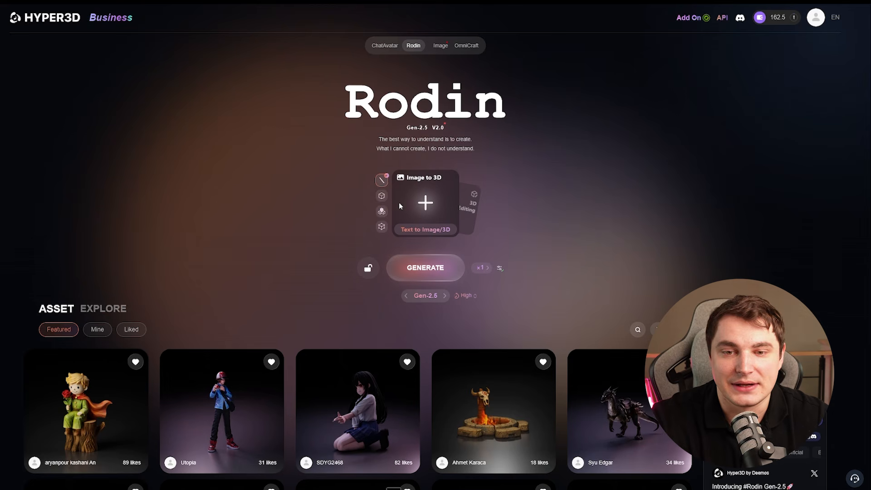
- In Hyper3D Rodin, add the villain chef image and generate a Gen-2.5 model from it with High thinking effort
{"action": "key", "text": "ctrl+v"}
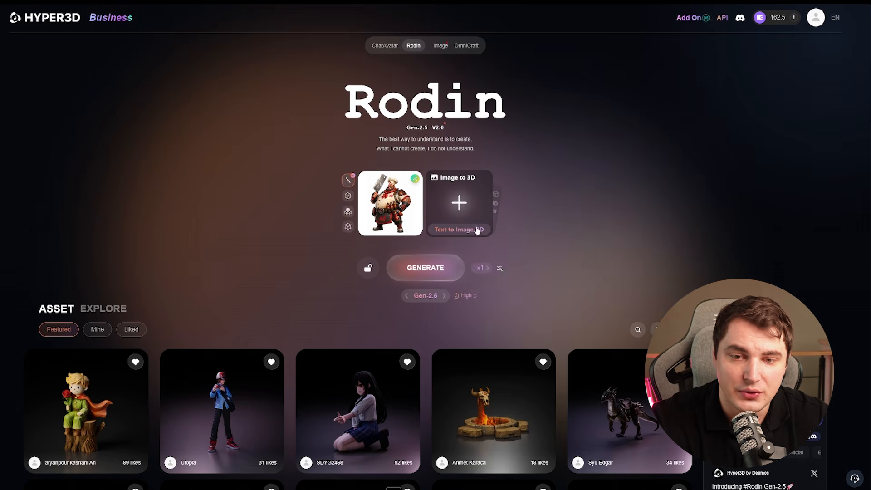
{"action": "mouse_move", "coordinate": [466, 295]}
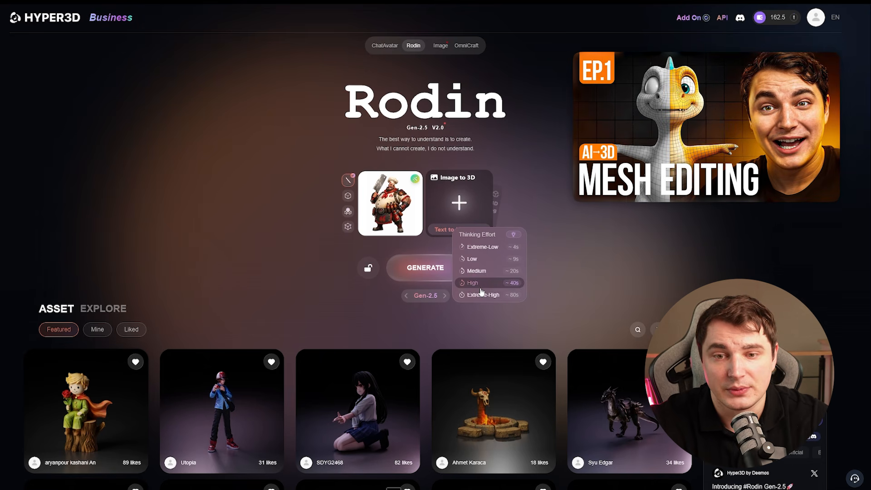
{"action": "left_click", "coordinate": [480, 284]}
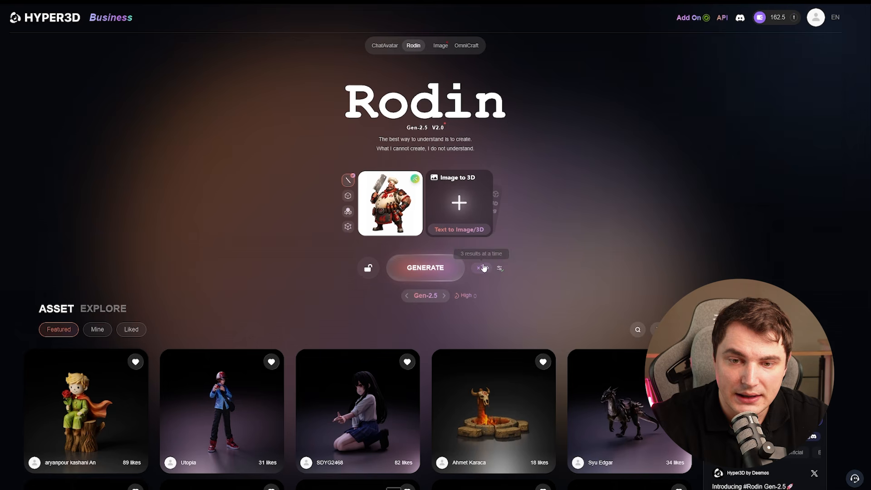
{"action": "left_click", "coordinate": [431, 272]}
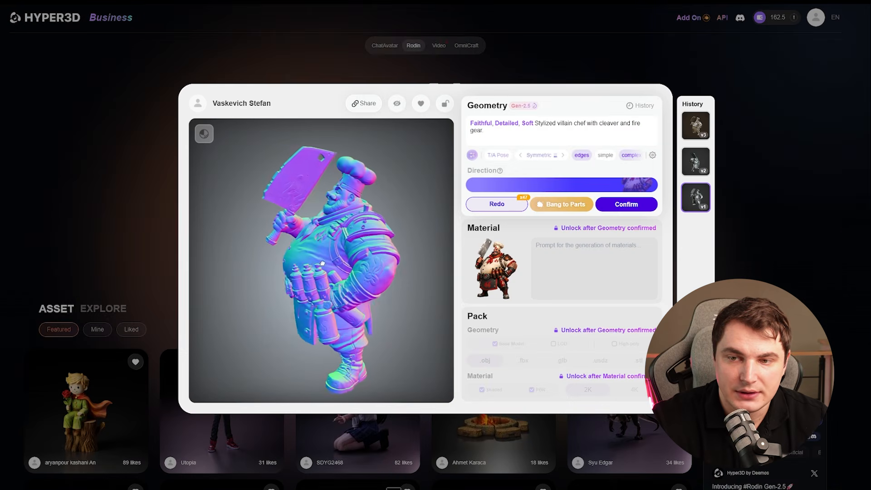
- Select version v2 of the generated chef geometry and start Bang to Parts on it
{"action": "left_click", "coordinate": [697, 168]}
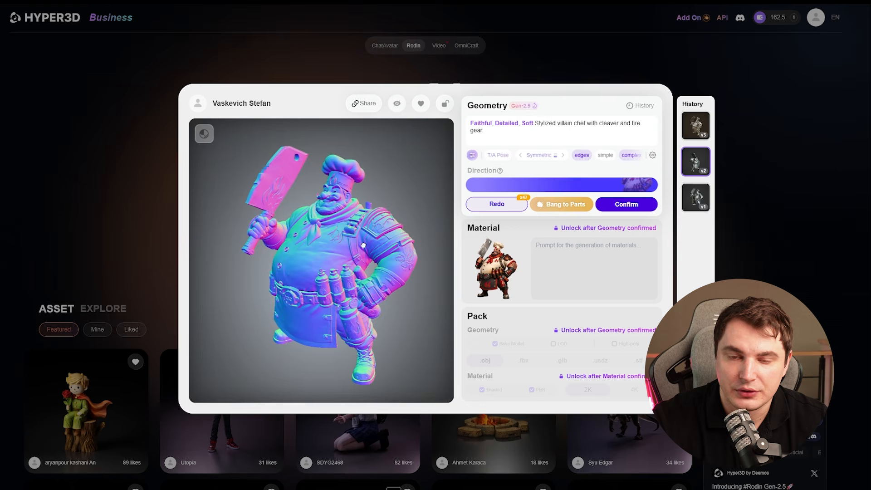
{"action": "mouse_move", "coordinate": [363, 245]}
{"action": "left_mouse_down"}
{"action": "mouse_move", "coordinate": [403, 250]}
{"action": "mouse_move", "coordinate": [369, 254]}
{"action": "left_mouse_up"}
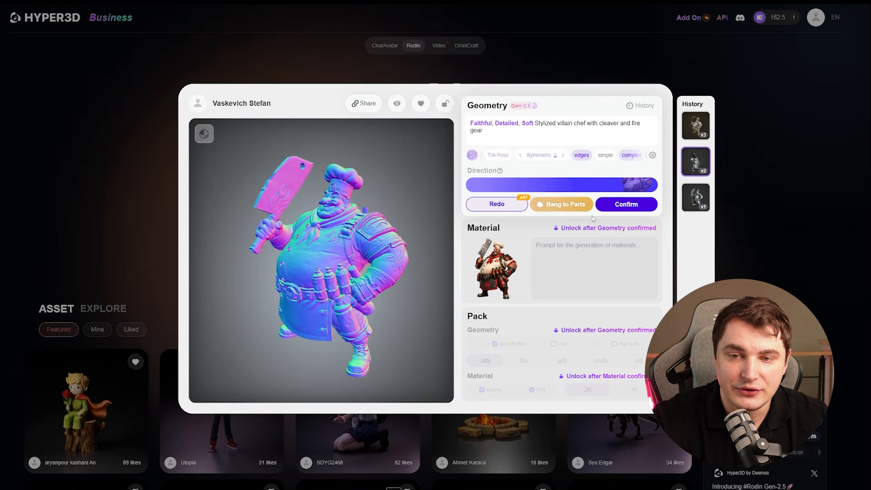
{"action": "left_click", "coordinate": [563, 206]}
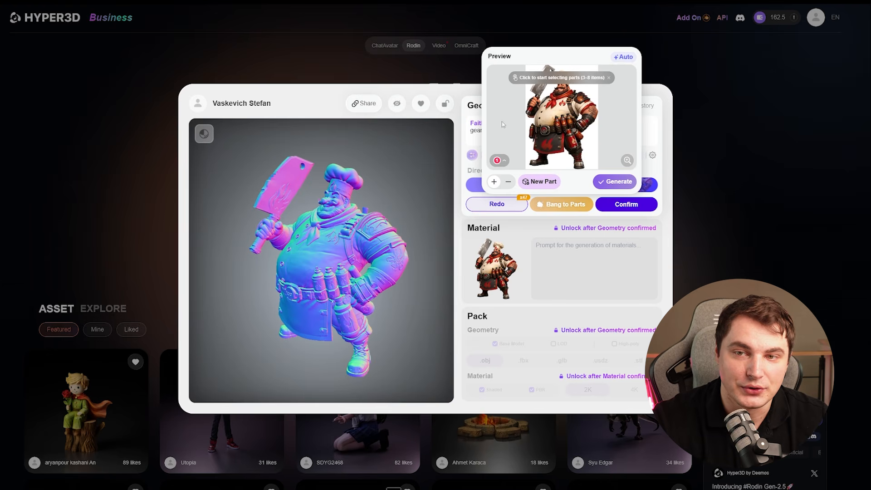
- Try the automatic part split, regenerate its preview once, and return to manual part selection
{"action": "left_click", "coordinate": [624, 57]}
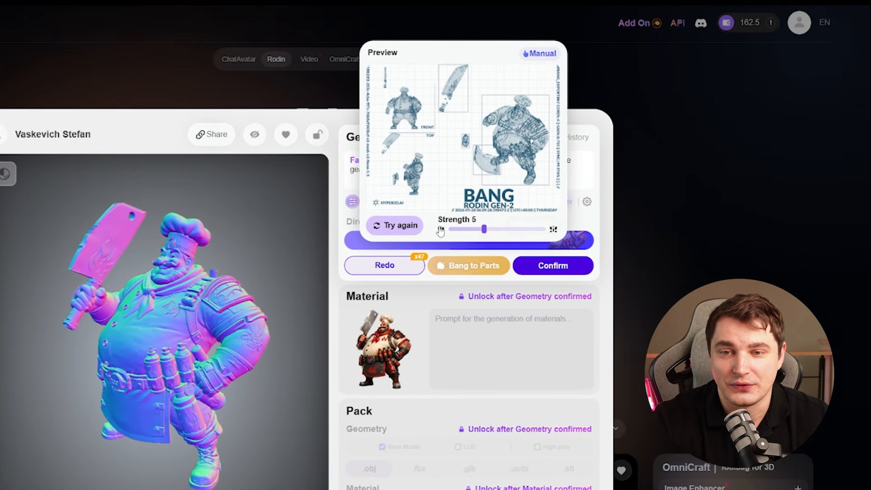
{"action": "left_click", "coordinate": [387, 227]}
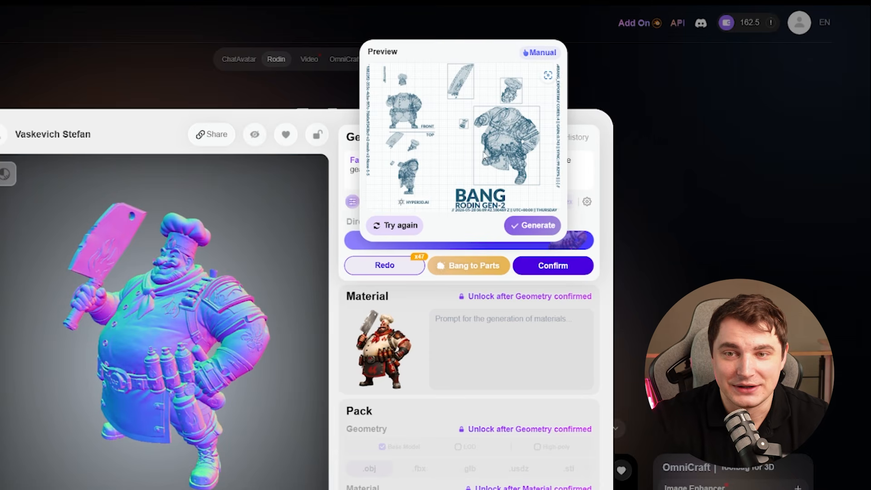
{"action": "left_click", "coordinate": [546, 55]}
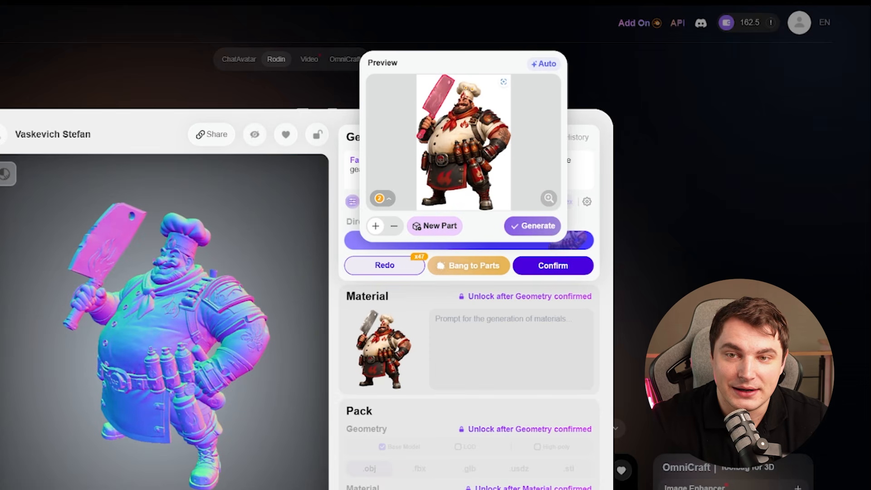
- Mark the chef's hat, neckerchief and face as separate parts 2, 3 and 4 on the preview image
{"action": "left_click", "coordinate": [464, 86]}
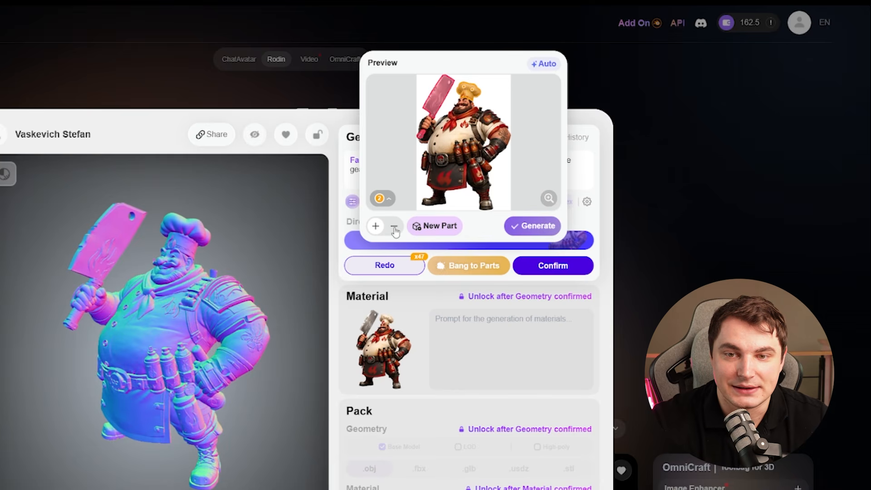
{"action": "left_click", "coordinate": [434, 225]}
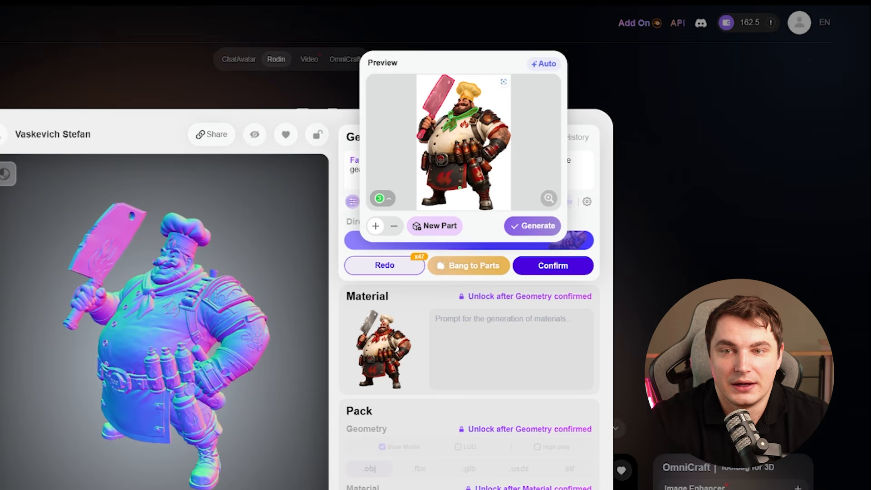
{"action": "left_click", "coordinate": [435, 225]}
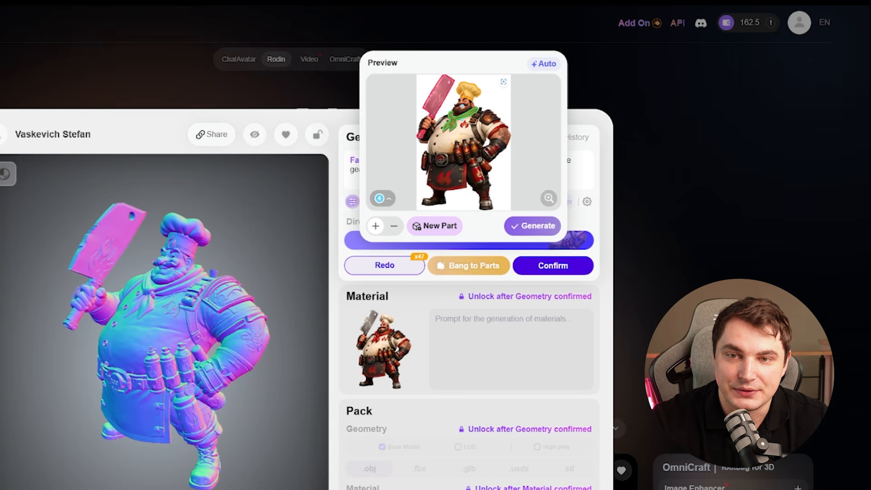
{"action": "left_click", "coordinate": [462, 105]}
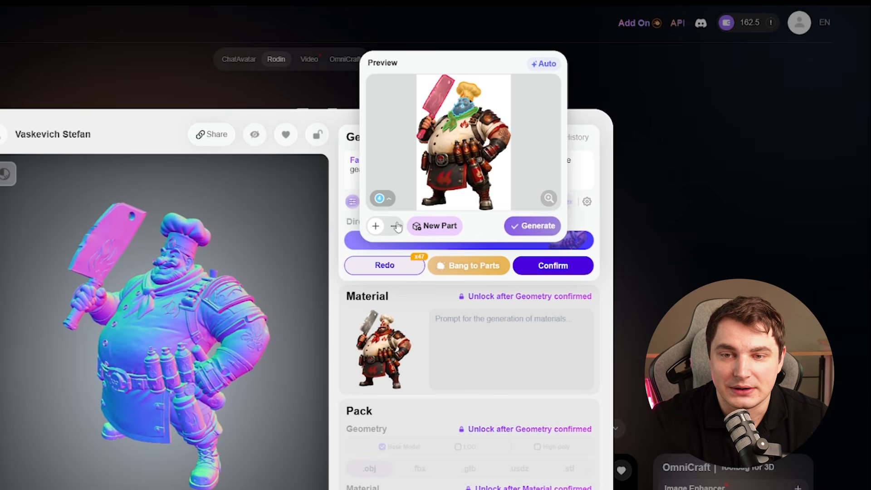
- Mark the belt bottles as part 5 and the two items hanging below them as parts 6 and 7
{"action": "left_click", "coordinate": [434, 225]}
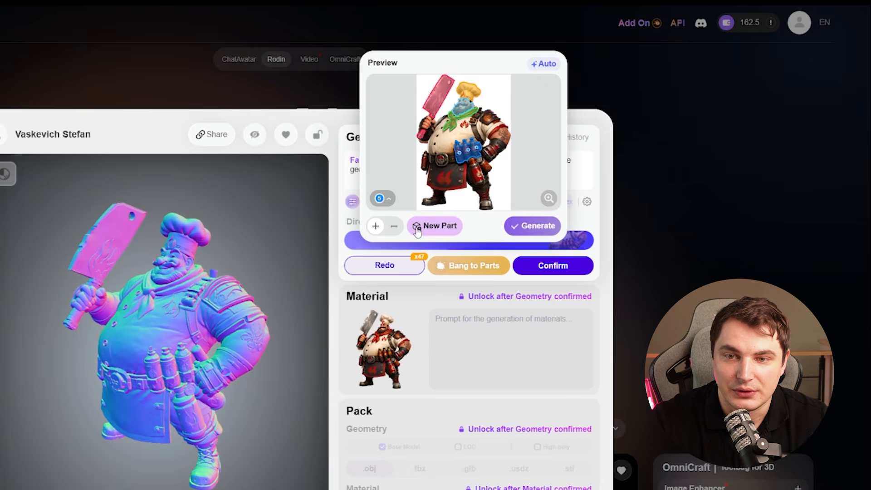
{"action": "left_click", "coordinate": [434, 225]}
{"action": "left_click", "coordinate": [475, 168]}
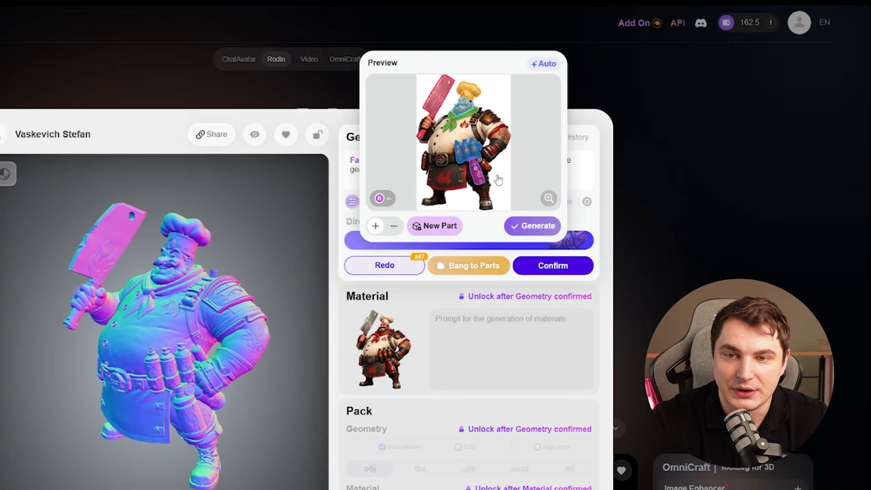
{"action": "left_click", "coordinate": [434, 225]}
{"action": "left_click", "coordinate": [487, 164]}
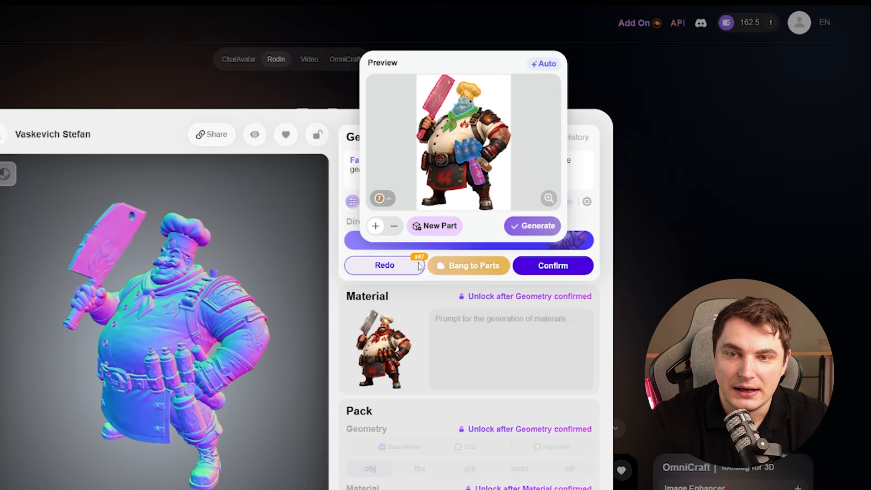
- Mark the chef's apron and belt as part 8 and generate the split model from the selected parts
{"action": "left_click", "coordinate": [430, 229]}
{"action": "left_click", "coordinate": [445, 176]}
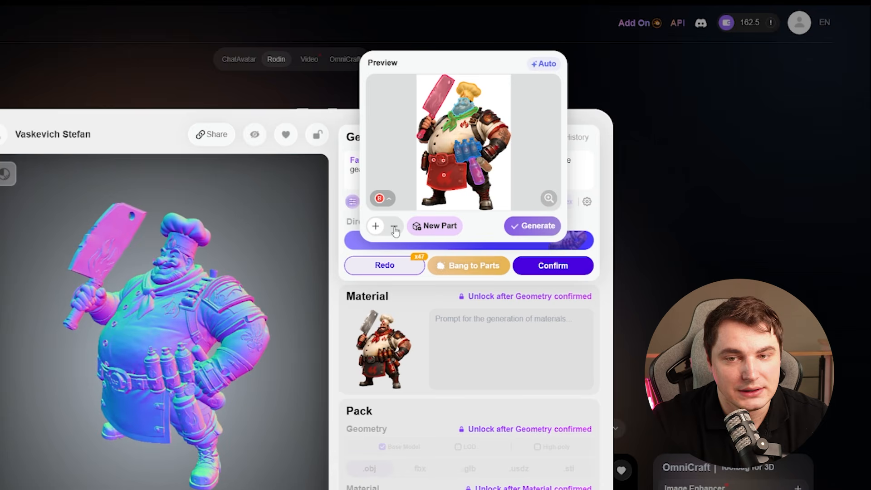
{"action": "left_click", "coordinate": [415, 227]}
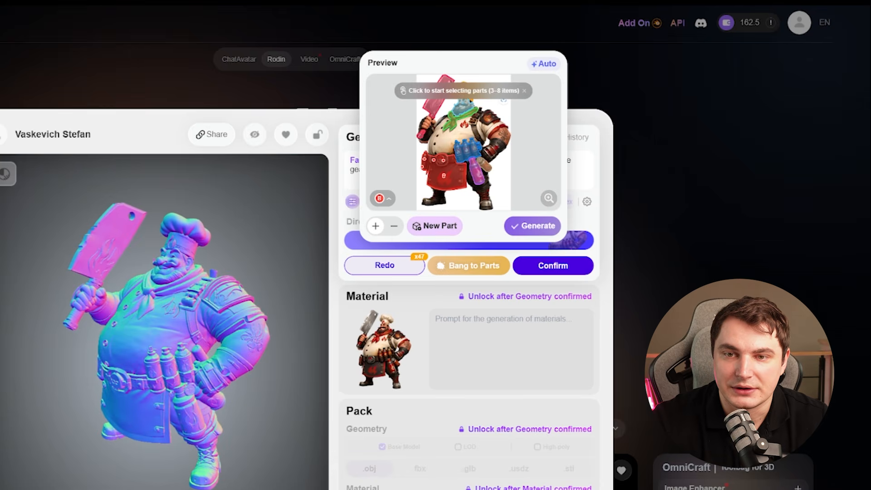
{"action": "left_click", "coordinate": [436, 225]}
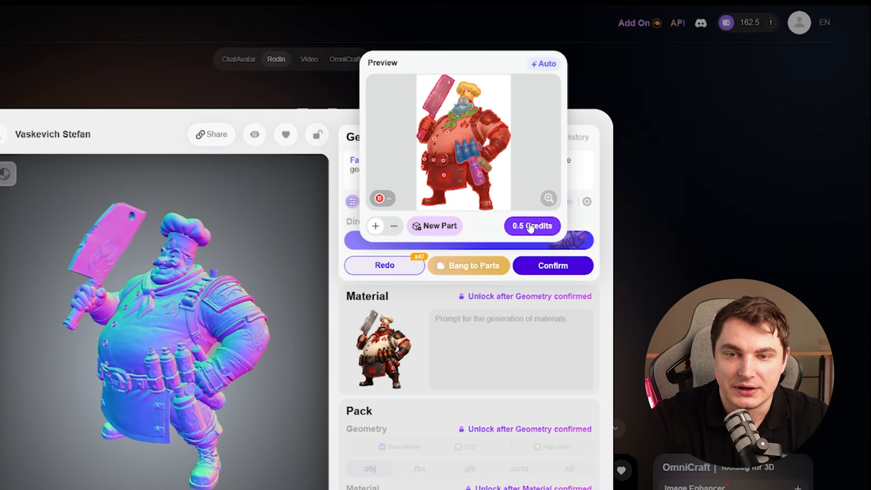
{"action": "left_click", "coordinate": [530, 227]}
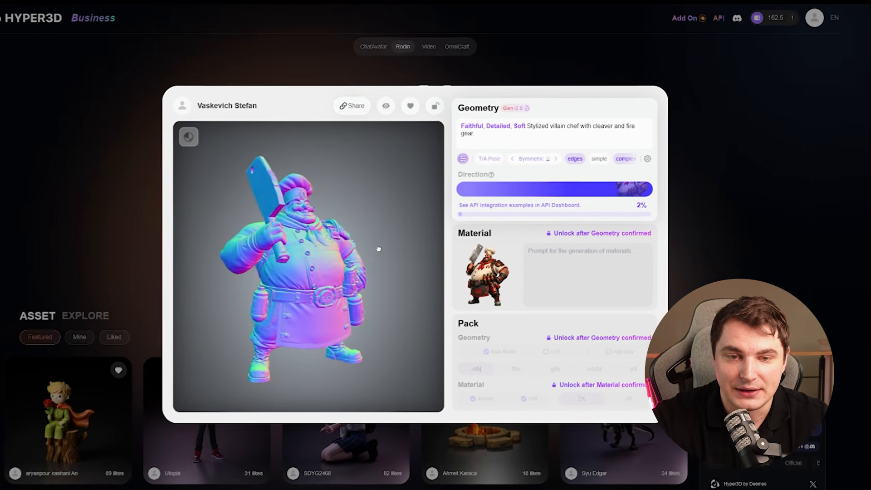
{"action": "scroll", "coordinate": [369, 226], "scroll_direction": "up", "scroll_amount": 5}
{"action": "mouse_move", "coordinate": [370, 225]}
{"action": "left_mouse_down"}
{"action": "mouse_move", "coordinate": [286, 257]}
{"action": "mouse_move", "coordinate": [371, 237]}
{"action": "left_mouse_up"}
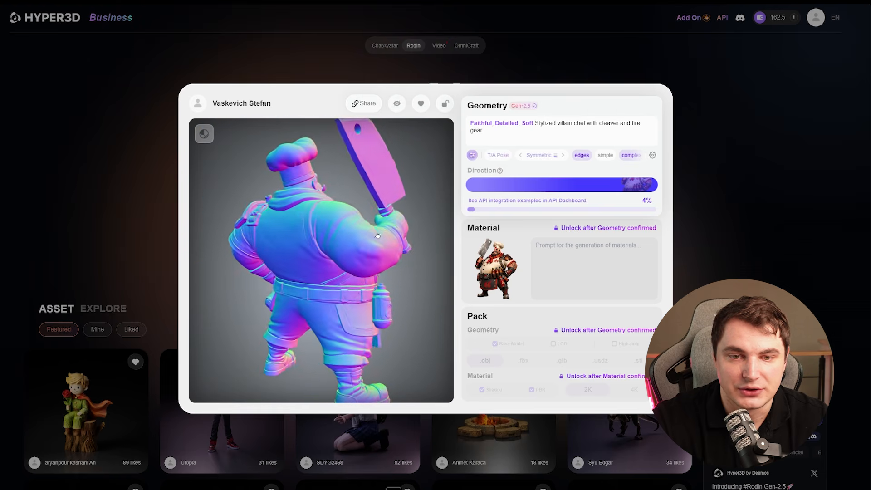
{"action": "left_click_drag", "start_coordinate": [377, 235], "coordinate": [304, 240]}
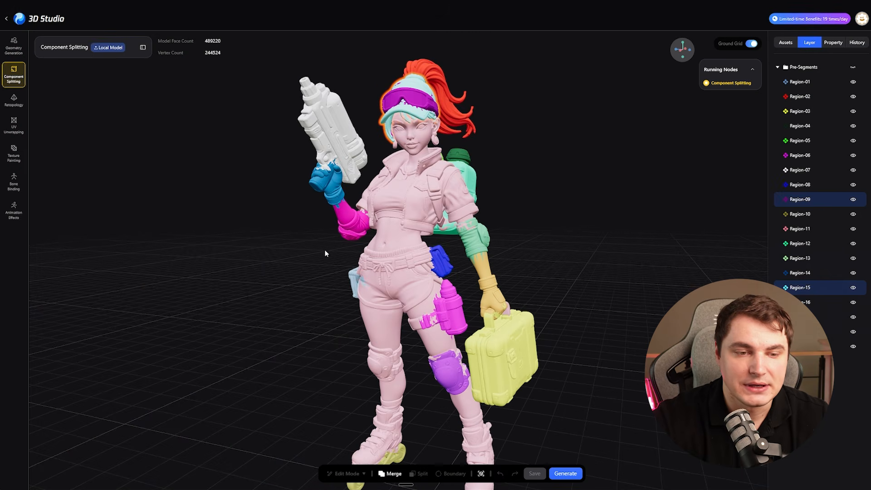
{"action": "mouse_move", "coordinate": [324, 254]}
{"action": "left_mouse_down"}
{"action": "mouse_move", "coordinate": [324, 229]}
{"action": "mouse_move", "coordinate": [335, 249]}
{"action": "mouse_move", "coordinate": [333, 237]}
{"action": "mouse_move", "coordinate": [321, 242]}
{"action": "mouse_move", "coordinate": [320, 218]}
{"action": "mouse_move", "coordinate": [337, 226]}
{"action": "mouse_move", "coordinate": [316, 243]}
{"action": "mouse_move", "coordinate": [326, 241]}
{"action": "mouse_move", "coordinate": [320, 254]}
{"action": "left_mouse_up"}
{"action": "scroll", "coordinate": [325, 232], "scroll_direction": "down", "scroll_amount": 3}
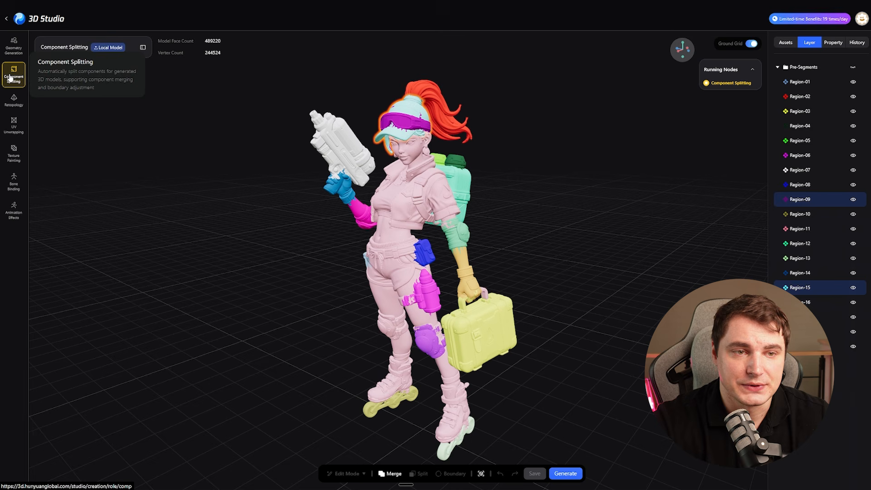
{"action": "left_click_drag", "start_coordinate": [292, 192], "coordinate": [314, 206]}
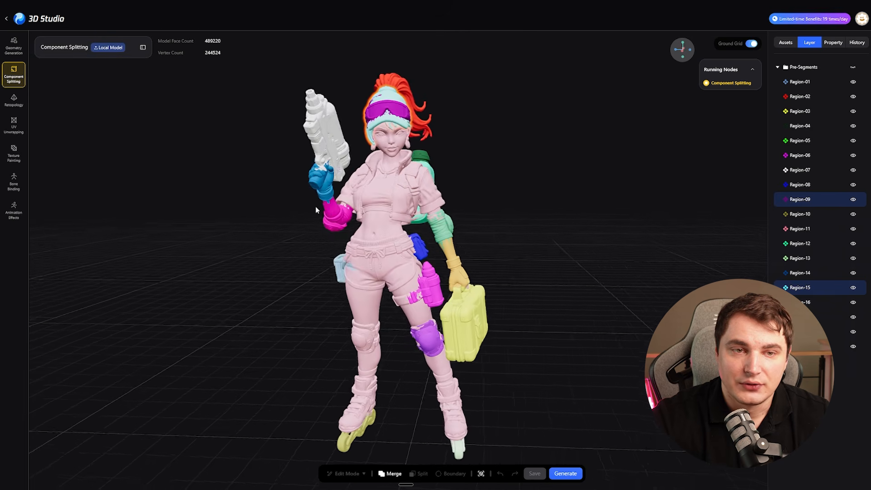
- Split the painted jacket and torso area off the character's main body region with a brush size of 36
{"action": "left_click_drag", "start_coordinate": [309, 172], "coordinate": [315, 260]}
{"action": "scroll", "coordinate": [314, 262], "scroll_direction": "up", "scroll_amount": 3}
{"action": "left_click", "coordinate": [414, 239]}
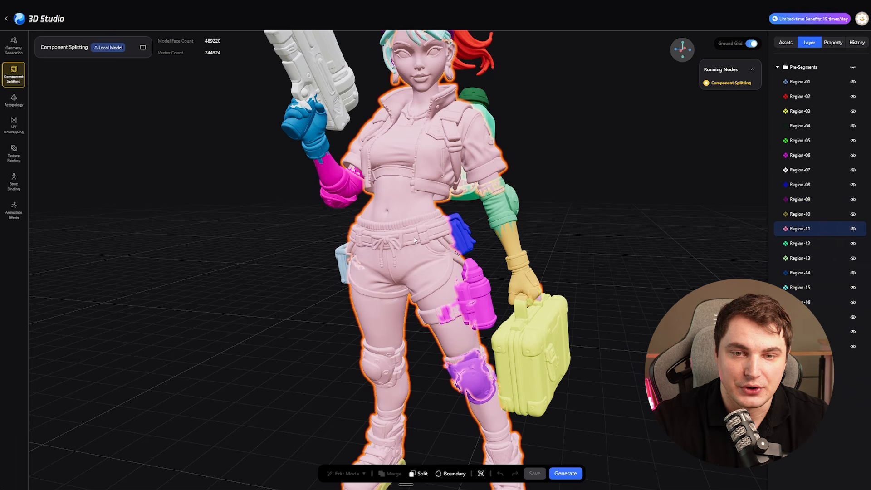
{"action": "scroll", "coordinate": [502, 156], "scroll_direction": "down", "scroll_amount": 3}
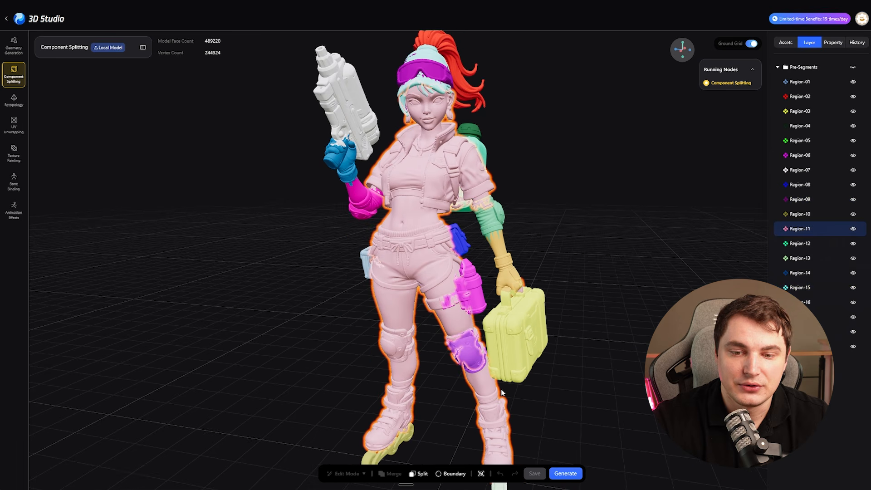
{"action": "left_click", "coordinate": [420, 473]}
{"action": "middle_click_drag", "start_coordinate": [403, 183], "coordinate": [406, 203]}
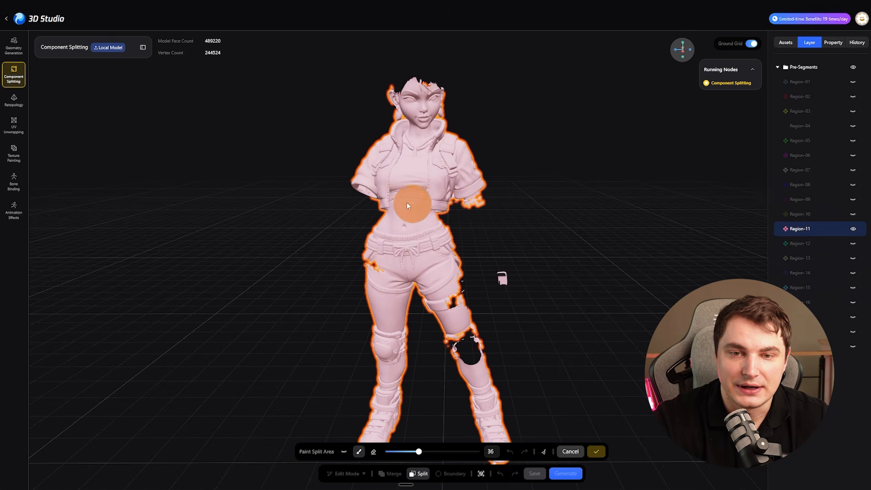
{"action": "middle_click_drag", "start_coordinate": [618, 195], "coordinate": [431, 184]}
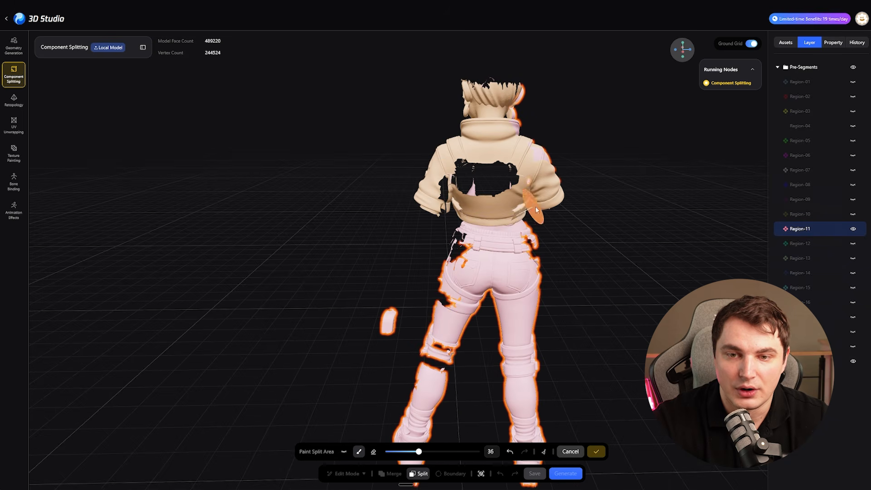
{"action": "middle_click_drag", "start_coordinate": [566, 159], "coordinate": [536, 119]}
{"action": "middle_click_drag", "start_coordinate": [635, 291], "coordinate": [469, 284]}
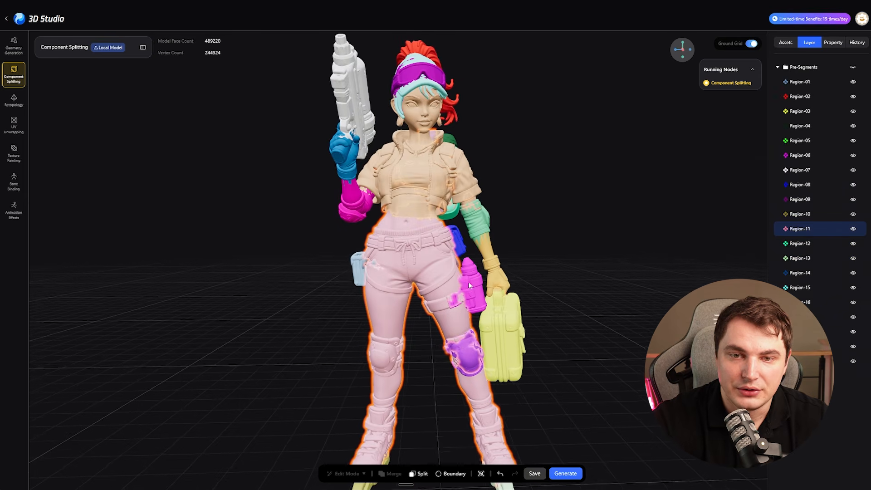
- Merge the split-off torso back into the lower body region
{"action": "left_click", "coordinate": [403, 244]}
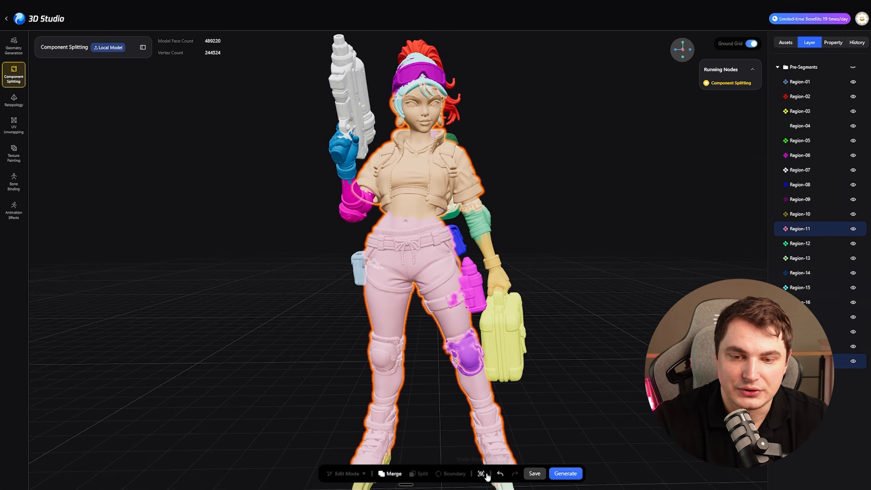
{"action": "left_click", "coordinate": [391, 473]}
- Merge the glove and forearm regions of the arm holding the suitcase
{"action": "middle_click_drag", "start_coordinate": [493, 237], "coordinate": [513, 255]}
{"action": "left_click", "coordinate": [513, 256]}
{"action": "left_click_drag", "start_coordinate": [638, 246], "coordinate": [644, 268]}
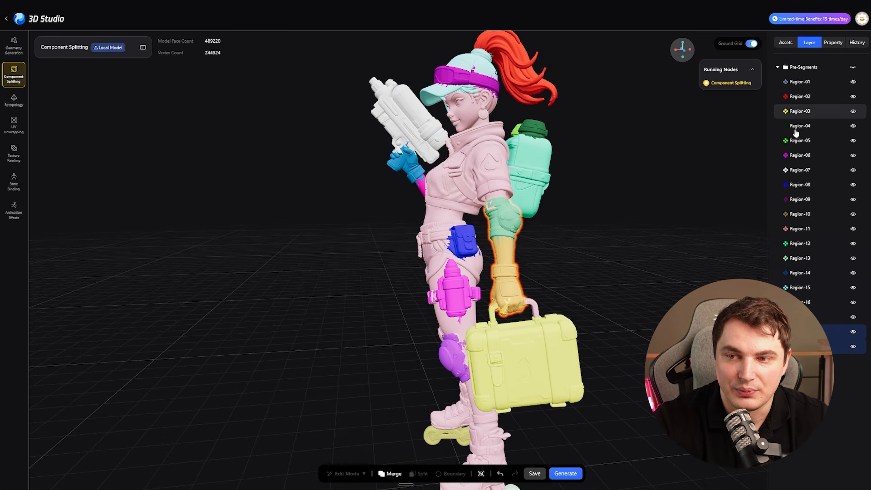
{"action": "left_click_drag", "start_coordinate": [603, 224], "coordinate": [632, 214]}
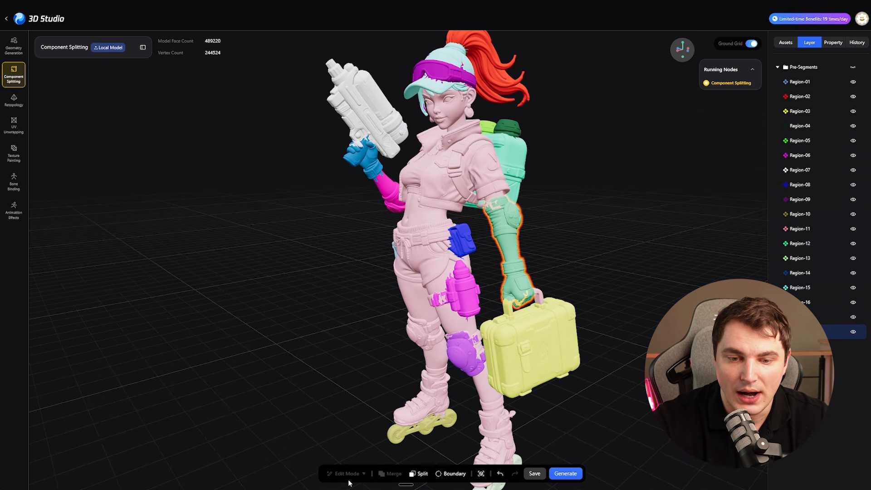
{"action": "left_click_drag", "start_coordinate": [566, 261], "coordinate": [614, 186]}
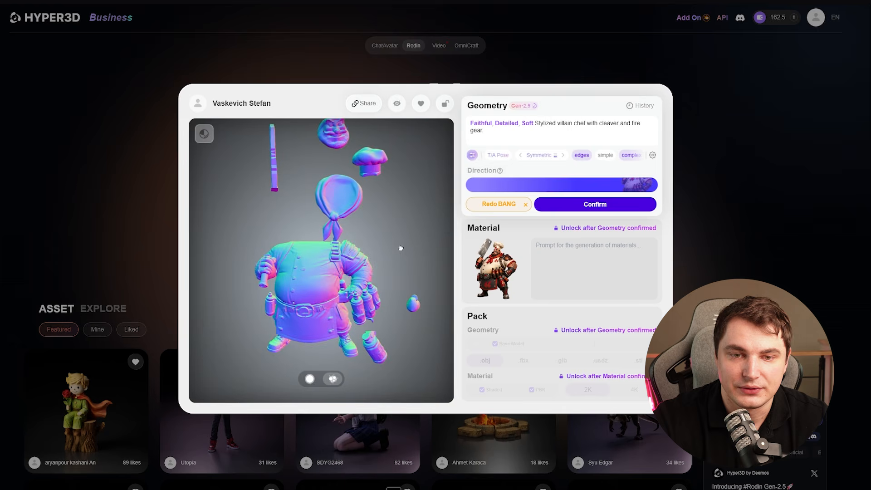
- Switch to Hyper3D Rodin and inspect the chef's exploded parts from several sides, focusing on the neckerchief, hat and bottles
{"action": "left_click_drag", "start_coordinate": [425, 238], "coordinate": [291, 235]}
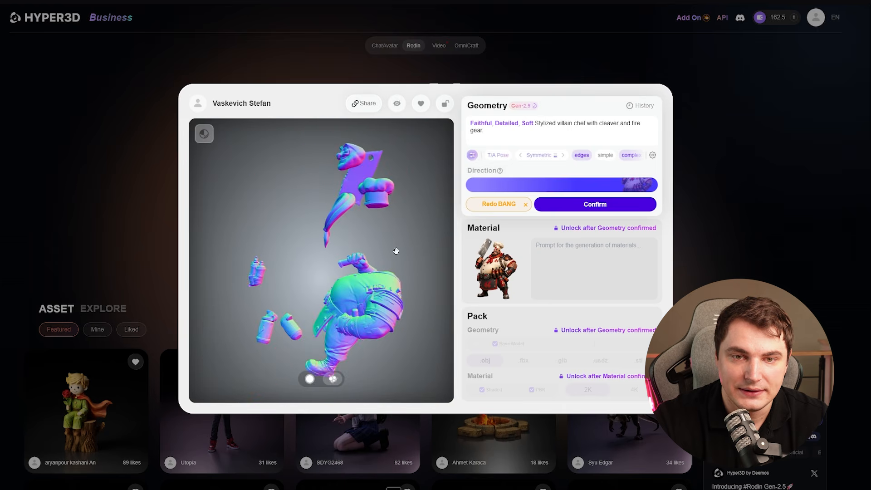
{"action": "left_click_drag", "start_coordinate": [396, 251], "coordinate": [350, 256]}
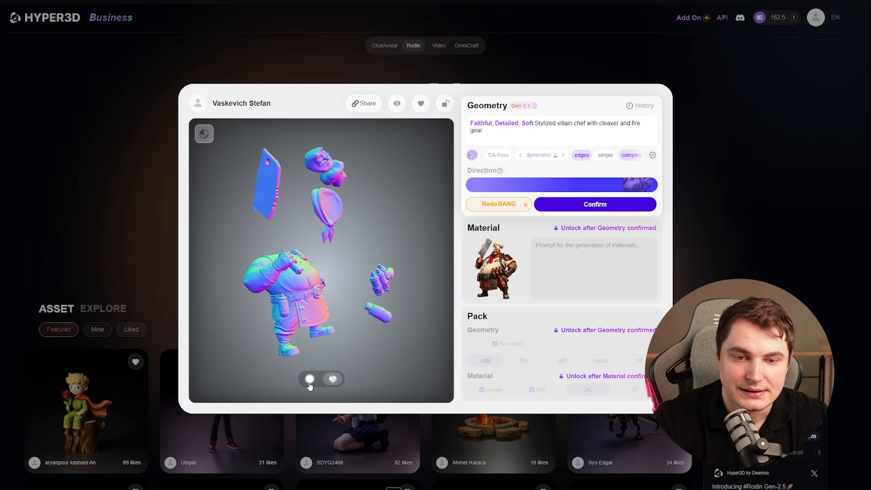
{"action": "left_click_drag", "start_coordinate": [291, 279], "coordinate": [275, 149]}
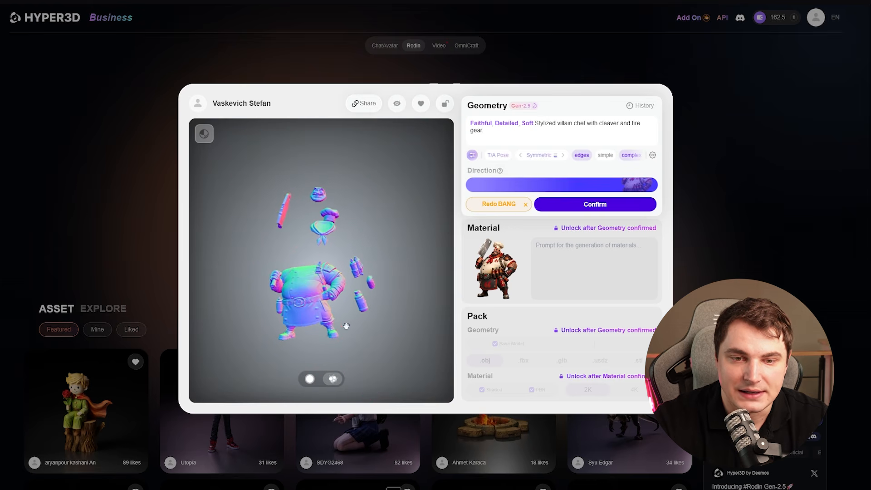
{"action": "scroll", "coordinate": [323, 273], "scroll_direction": "up", "scroll_amount": 3}
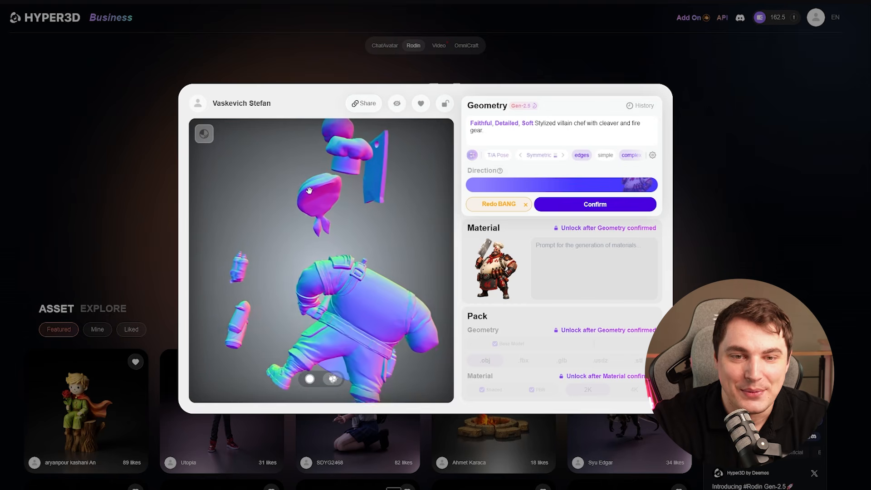
{"action": "left_click", "coordinate": [318, 231]}
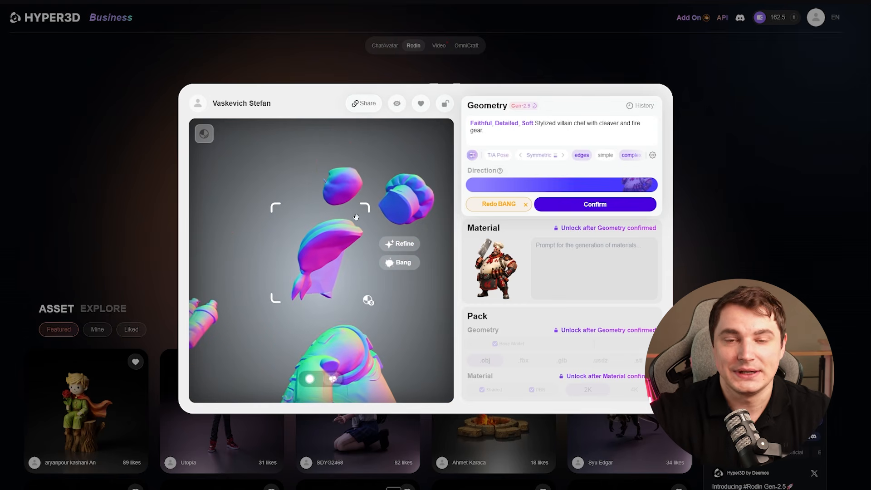
{"action": "left_click", "coordinate": [390, 202]}
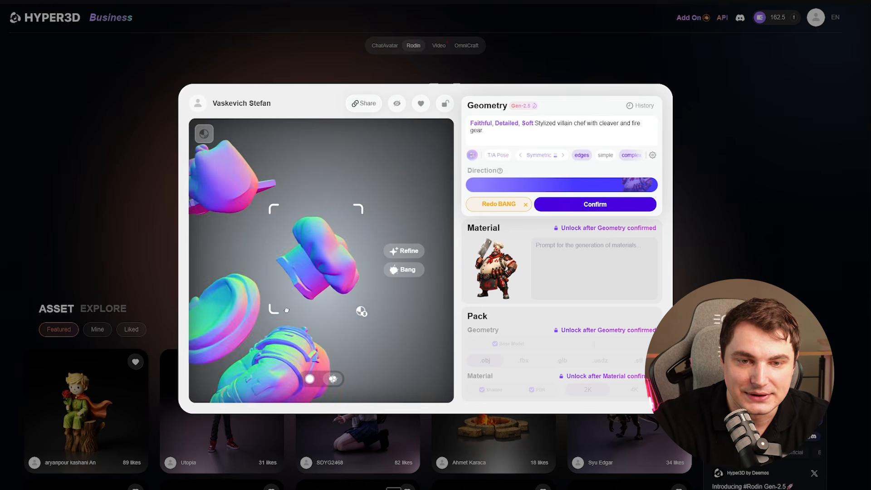
{"action": "left_click", "coordinate": [238, 290]}
{"action": "left_click", "coordinate": [417, 289]}
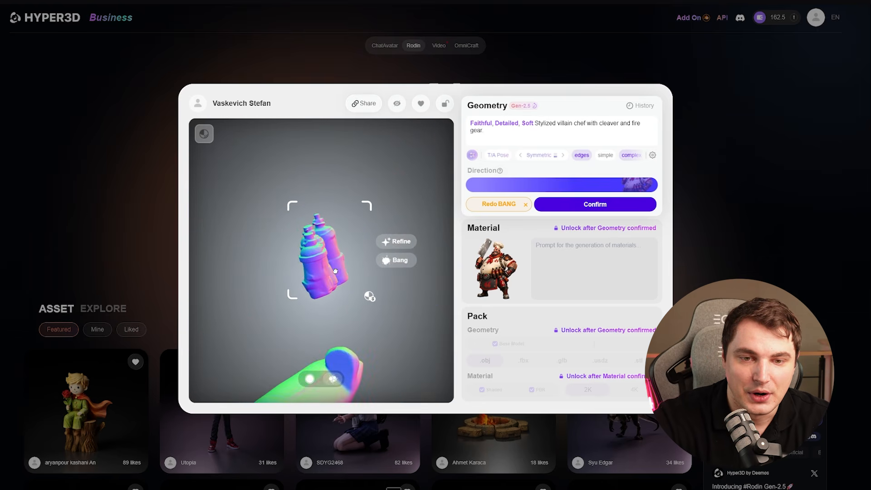
- Refine the single canister part using the metal bottle reference image at the Medium setting
{"action": "left_click_drag", "start_coordinate": [335, 271], "coordinate": [389, 259]}
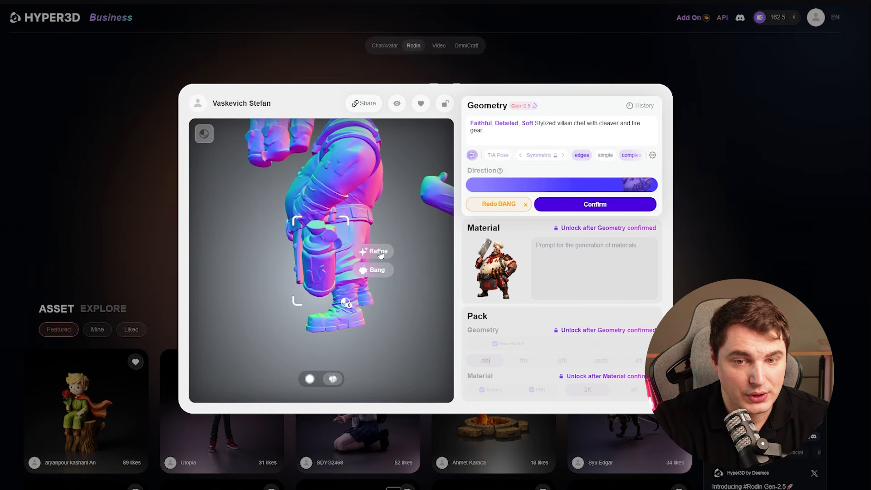
{"action": "left_click", "coordinate": [379, 252]}
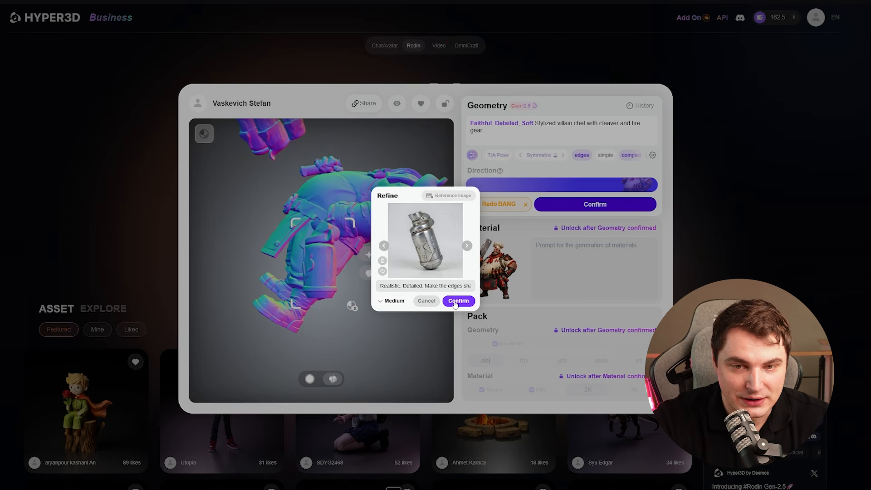
{"action": "left_click", "coordinate": [457, 302]}
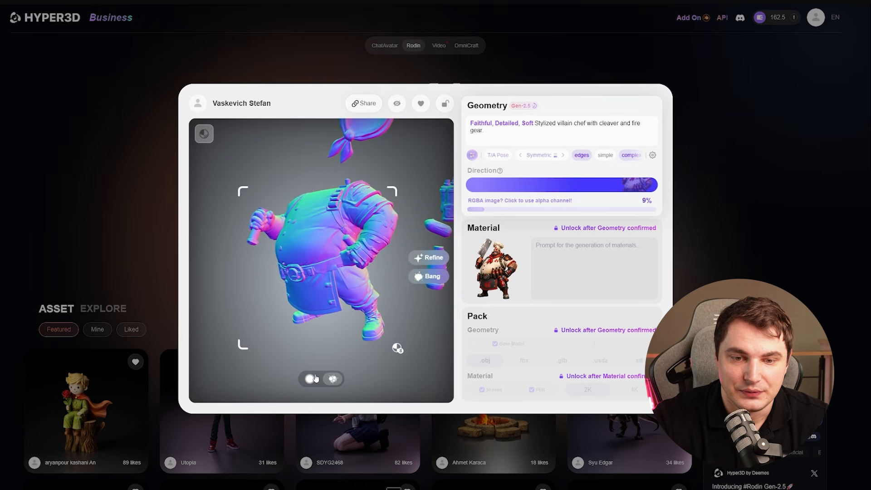
- Examine the chef's body part up close in the exploded model
{"action": "left_click", "coordinate": [313, 378]}
{"action": "left_click", "coordinate": [325, 259]}
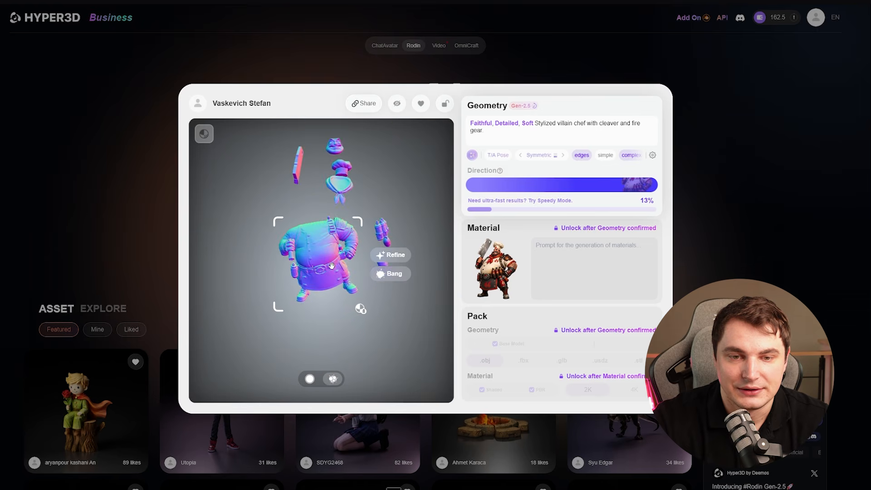
{"action": "scroll", "coordinate": [328, 257], "scroll_direction": "up", "scroll_amount": 5}
{"action": "mouse_move", "coordinate": [332, 247]}
{"action": "left_mouse_down"}
{"action": "mouse_move", "coordinate": [353, 233]}
{"action": "mouse_move", "coordinate": [331, 237]}
{"action": "left_mouse_up"}
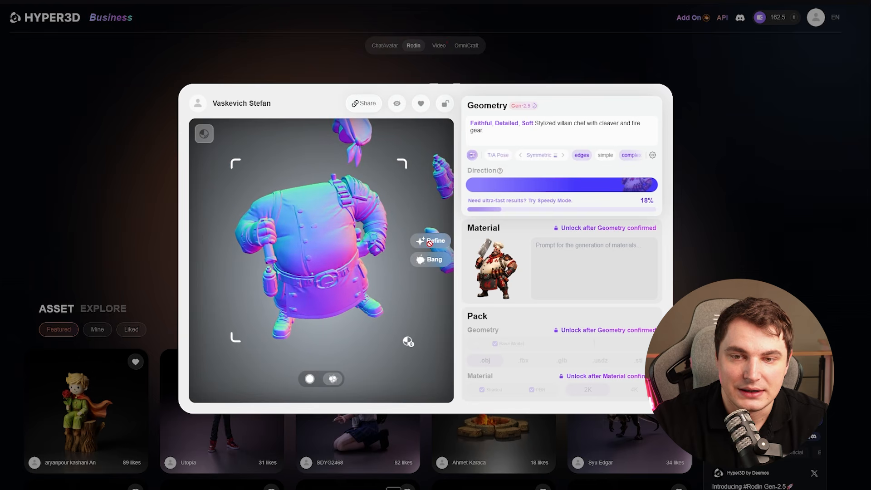
{"action": "mouse_move", "coordinate": [320, 261]}
{"action": "left_mouse_down"}
{"action": "mouse_move", "coordinate": [257, 265]}
{"action": "mouse_move", "coordinate": [317, 260]}
{"action": "left_mouse_up"}
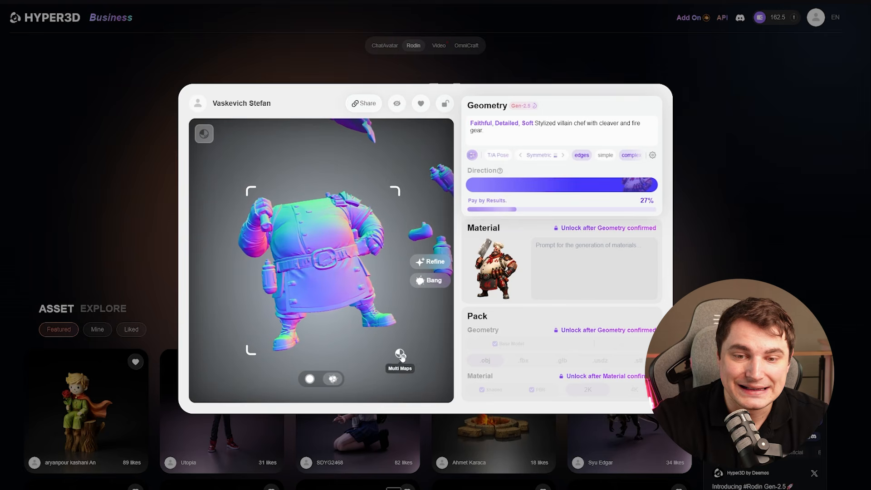
{"action": "left_click", "coordinate": [400, 354]}
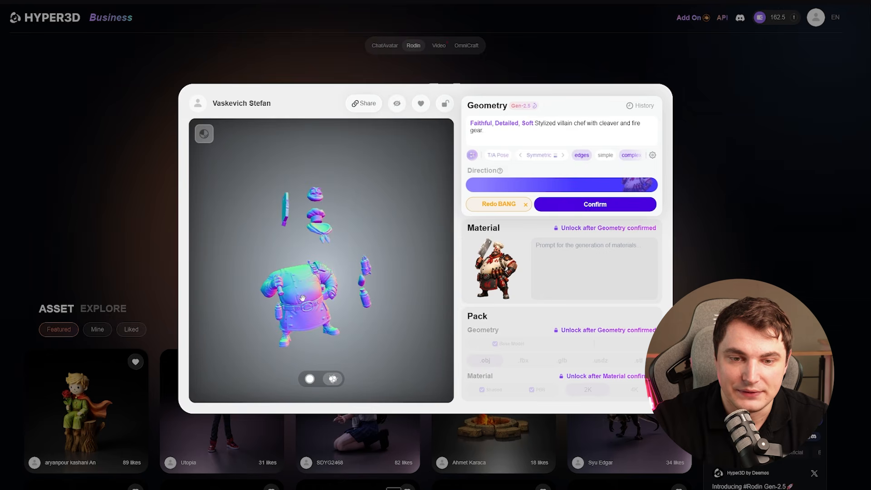
- Start a Bang split on the chef's body part and mark the hip bottle as part 1 in the front preview view
{"action": "left_click", "coordinate": [302, 298]}
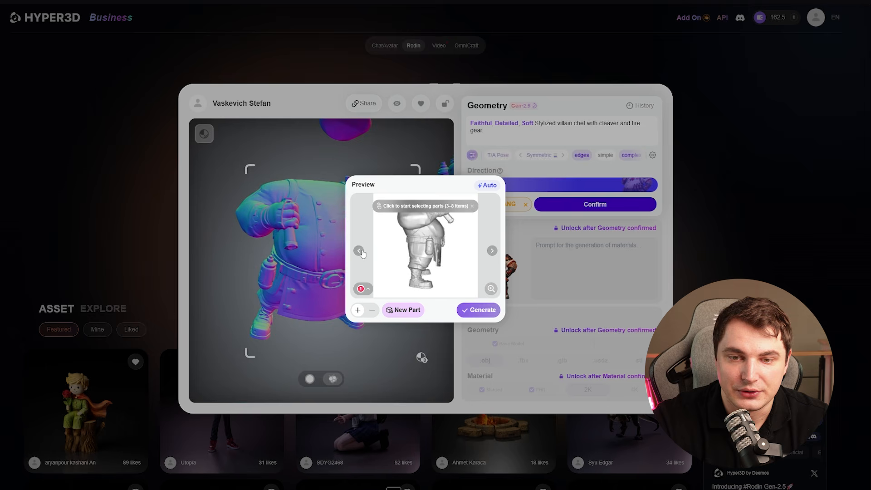
{"action": "left_click", "coordinate": [360, 251]}
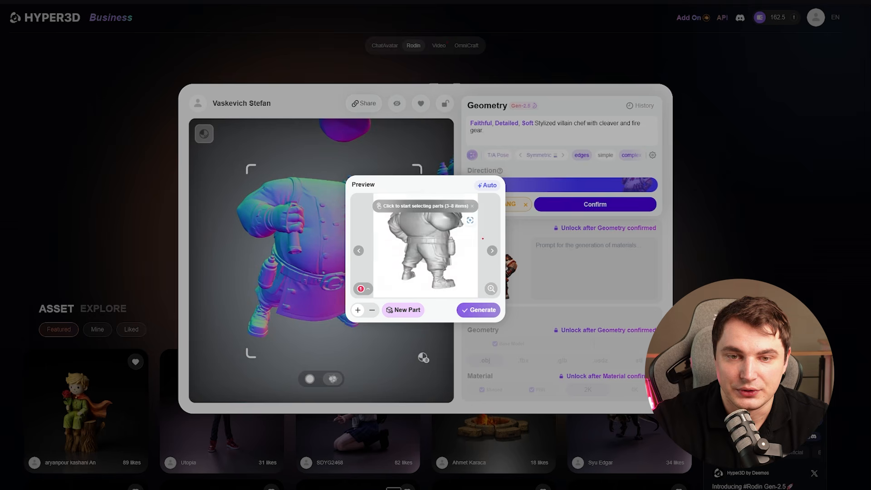
{"action": "left_click", "coordinate": [358, 253]}
{"action": "left_click", "coordinate": [358, 252]}
{"action": "left_click", "coordinate": [359, 252]}
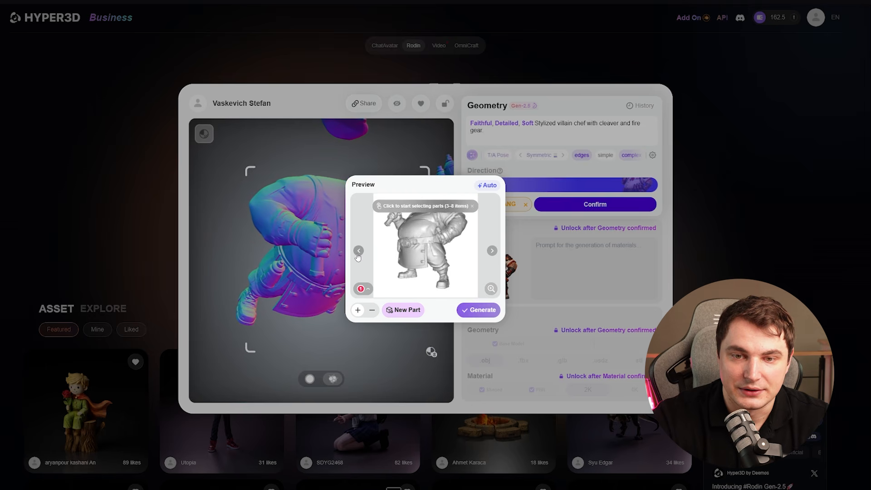
{"action": "left_click", "coordinate": [358, 252]}
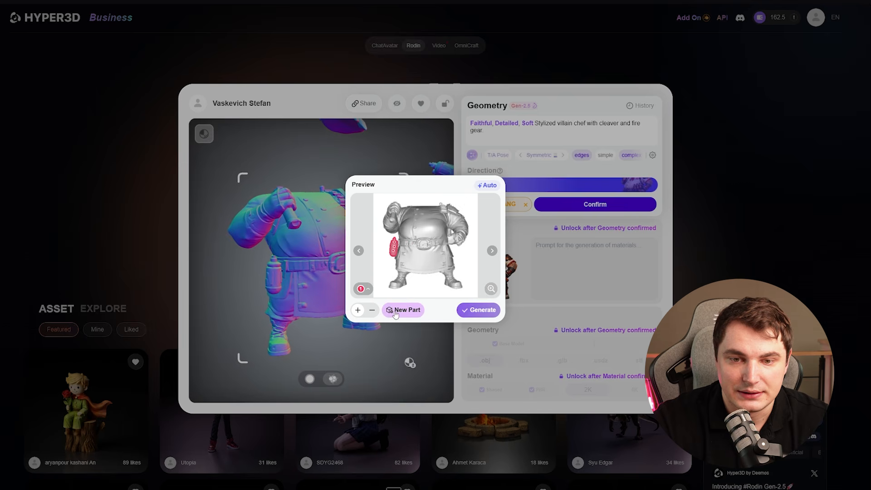
- Mark the handle in the raised fist as part 2 and the remaining body as part 3, and generate the split
{"action": "left_click", "coordinate": [393, 218]}
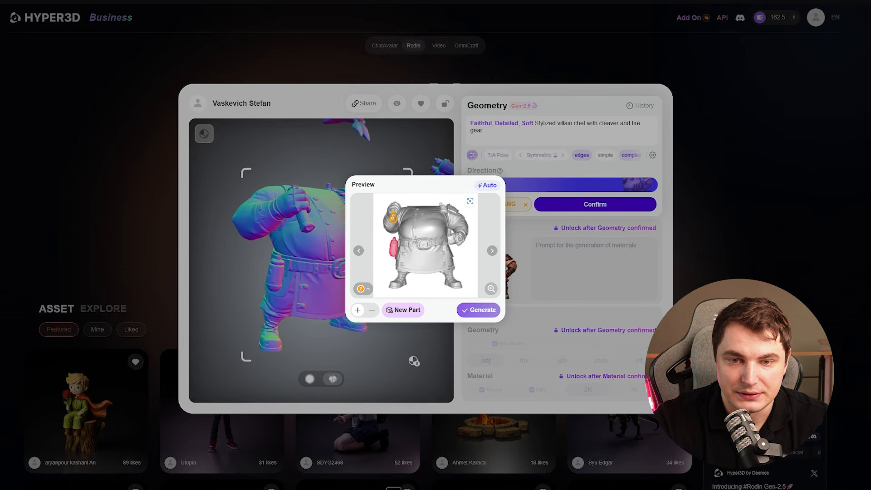
{"action": "left_click", "coordinate": [403, 310]}
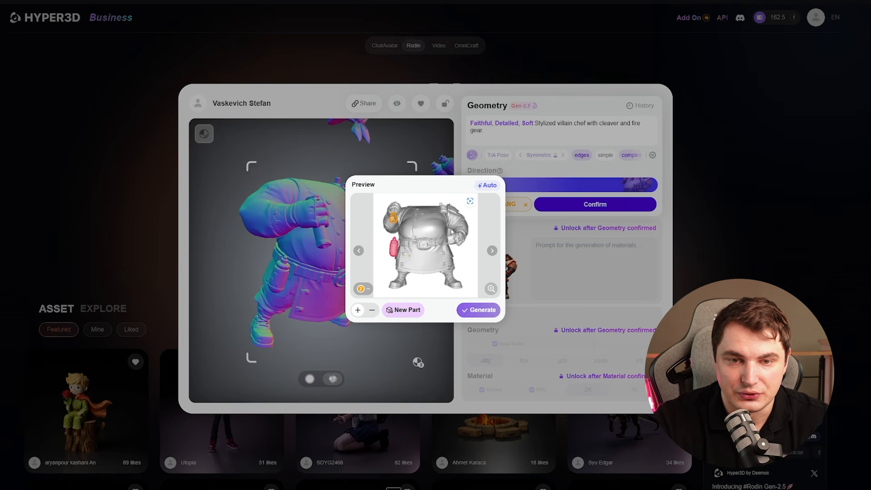
{"action": "left_click", "coordinate": [429, 263]}
{"action": "left_click", "coordinate": [430, 265]}
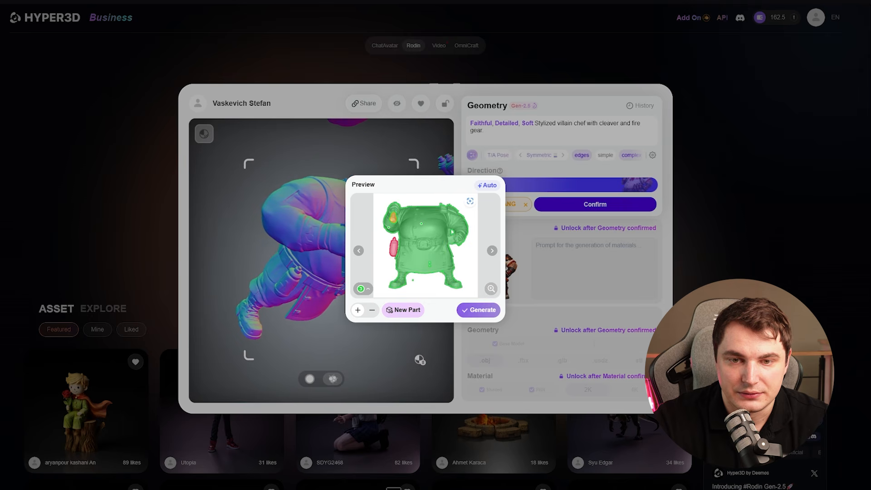
{"action": "left_click", "coordinate": [482, 310]}
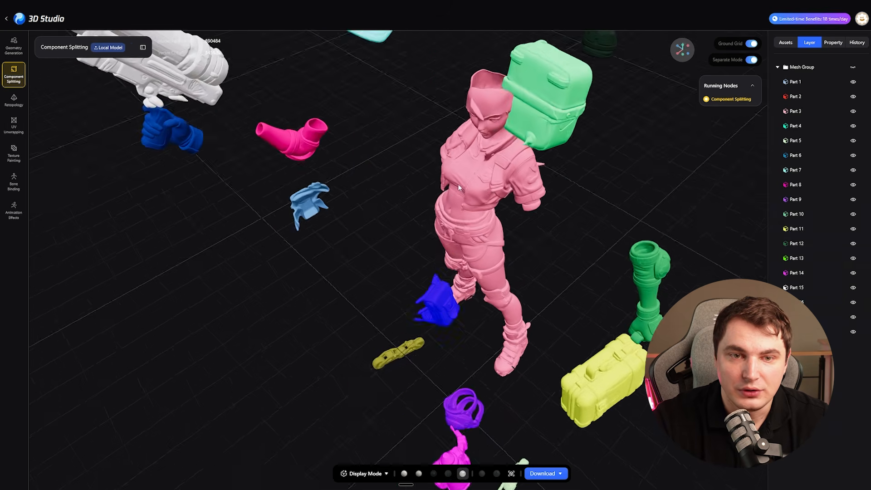
- Switch to Hunyuan 3D Studio and inspect the generated split of the skater character, including its main body part, from several angles
{"action": "left_click_drag", "start_coordinate": [458, 184], "coordinate": [437, 209]}
{"action": "left_click_drag", "start_coordinate": [483, 247], "coordinate": [410, 211]}
{"action": "left_click", "coordinate": [750, 59]}
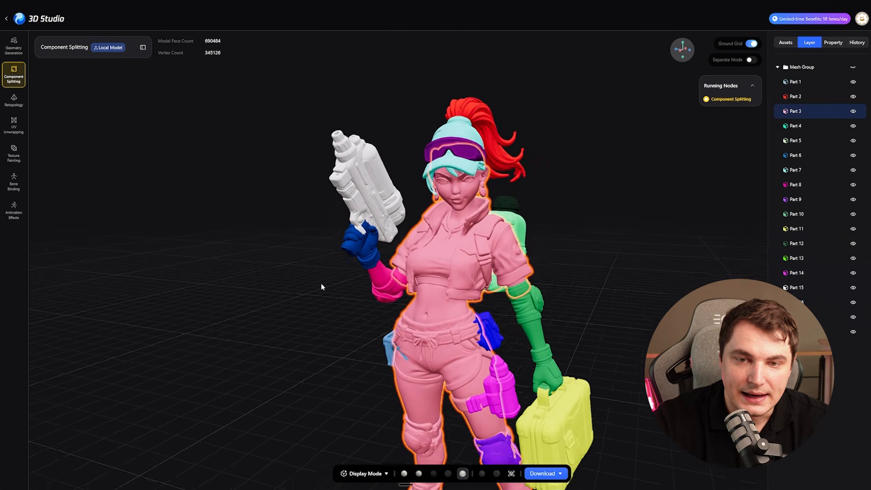
{"action": "right_click_drag", "start_coordinate": [321, 287], "coordinate": [369, 299]}
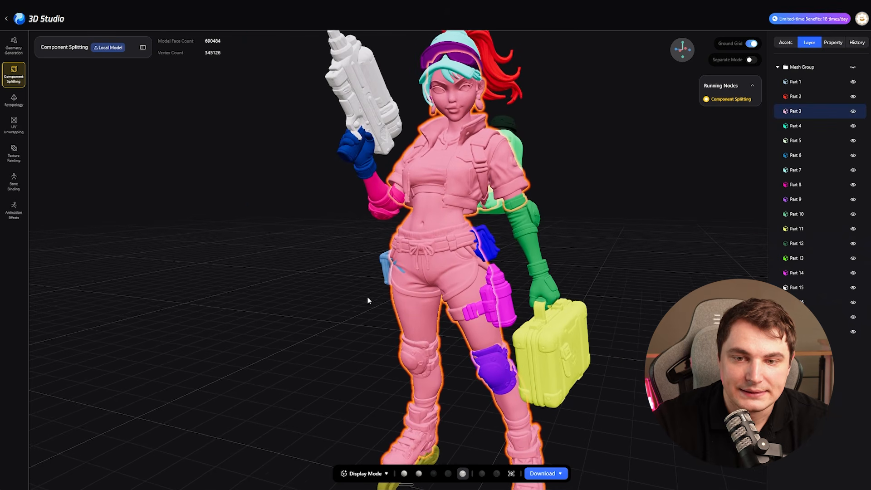
{"action": "left_click_drag", "start_coordinate": [644, 235], "coordinate": [500, 269]}
{"action": "left_click_drag", "start_coordinate": [396, 291], "coordinate": [423, 298]}
- Put the split skater character into Edit Mode and check its part regions up close
{"action": "left_click", "coordinate": [365, 473]}
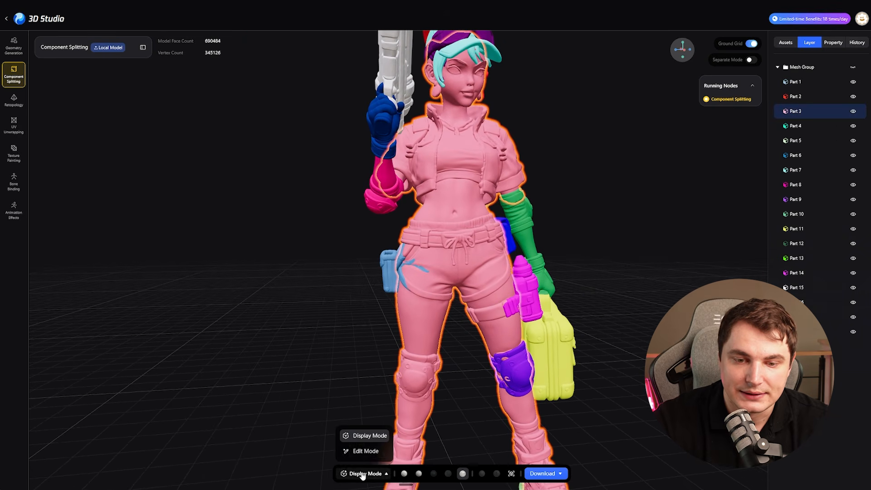
{"action": "left_click", "coordinate": [364, 452]}
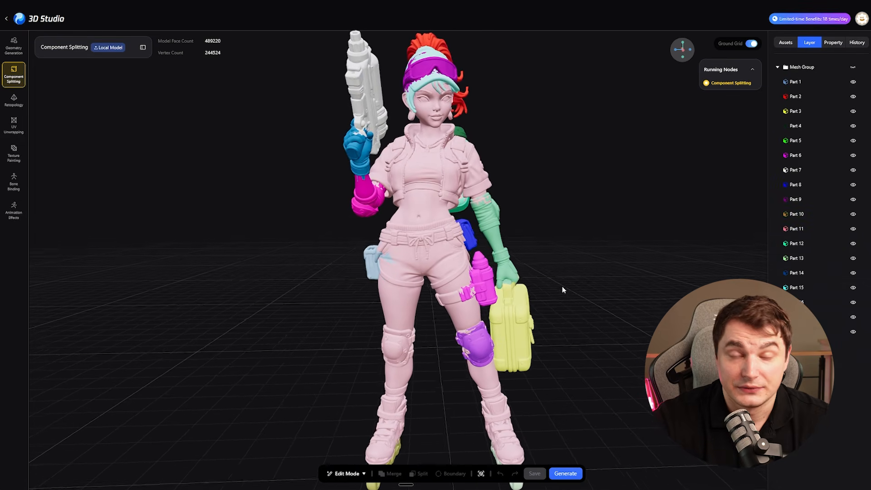
{"action": "scroll", "coordinate": [560, 286], "scroll_direction": "up", "scroll_amount": 3}
{"action": "scroll", "coordinate": [617, 293], "scroll_direction": "down", "scroll_amount": 2}
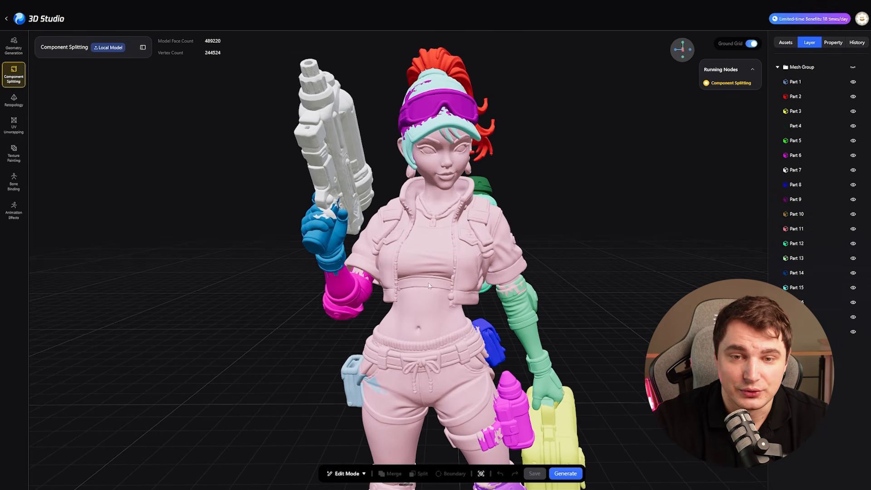
- Extend the main body part's boundary by painting over the suitcase arm's elbow pad and forearm down to the glove, and save the edit
{"action": "left_click", "coordinate": [414, 370]}
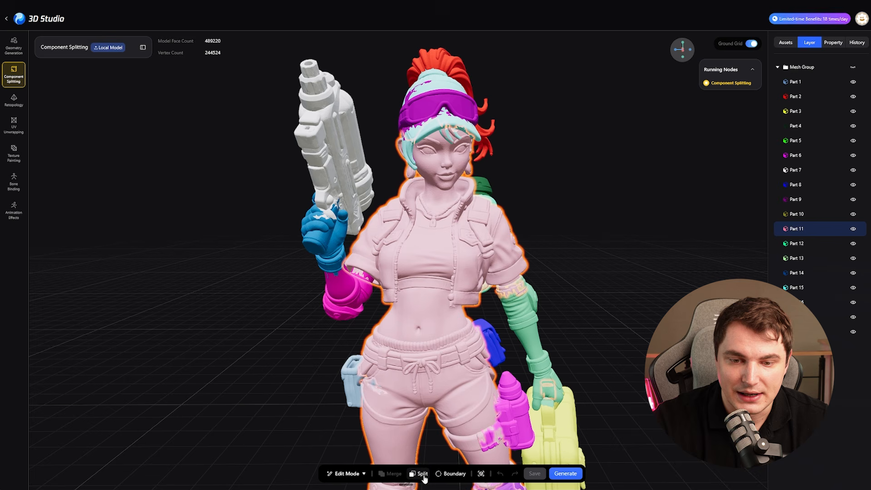
{"action": "left_click", "coordinate": [451, 473]}
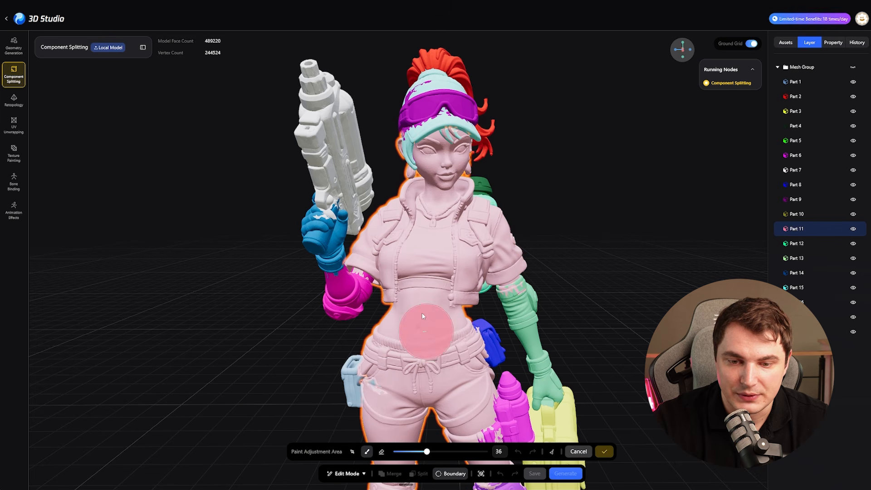
{"action": "left_click_drag", "start_coordinate": [650, 198], "coordinate": [613, 202]}
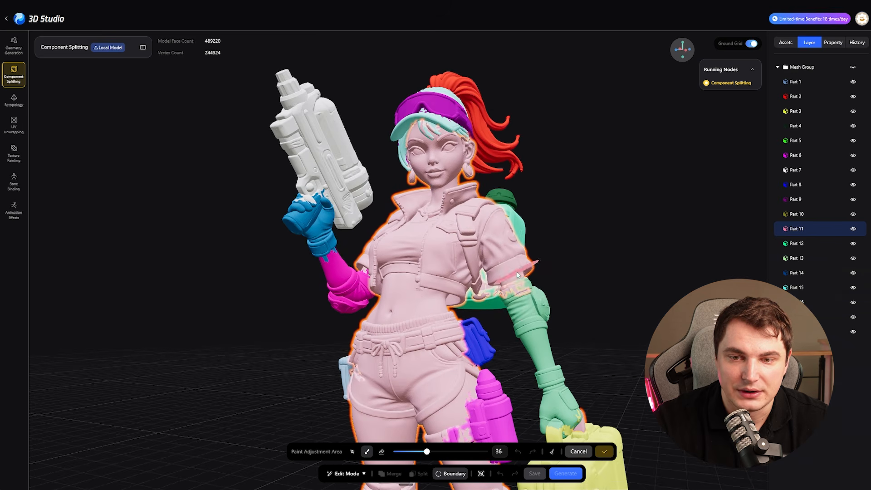
{"action": "left_click_drag", "start_coordinate": [688, 274], "coordinate": [639, 271]}
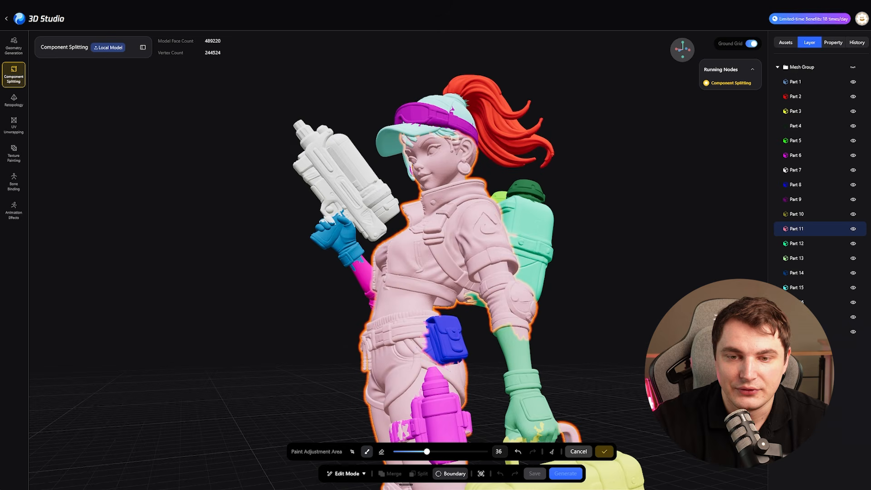
{"action": "mouse_move", "coordinate": [526, 347]}
{"action": "left_mouse_down"}
{"action": "mouse_move", "coordinate": [567, 284]}
{"action": "mouse_move", "coordinate": [610, 295]}
{"action": "mouse_move", "coordinate": [583, 318]}
{"action": "mouse_move", "coordinate": [517, 290]}
{"action": "mouse_move", "coordinate": [632, 252]}
{"action": "mouse_move", "coordinate": [470, 336]}
{"action": "mouse_move", "coordinate": [286, 364]}
{"action": "mouse_move", "coordinate": [617, 375]}
{"action": "left_mouse_up"}
{"action": "left_click", "coordinate": [604, 451]}
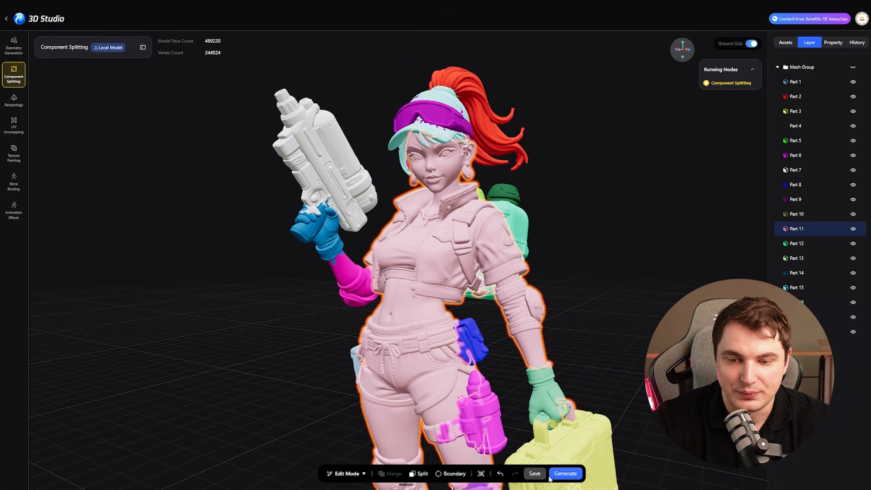
{"action": "left_click", "coordinate": [549, 474]}
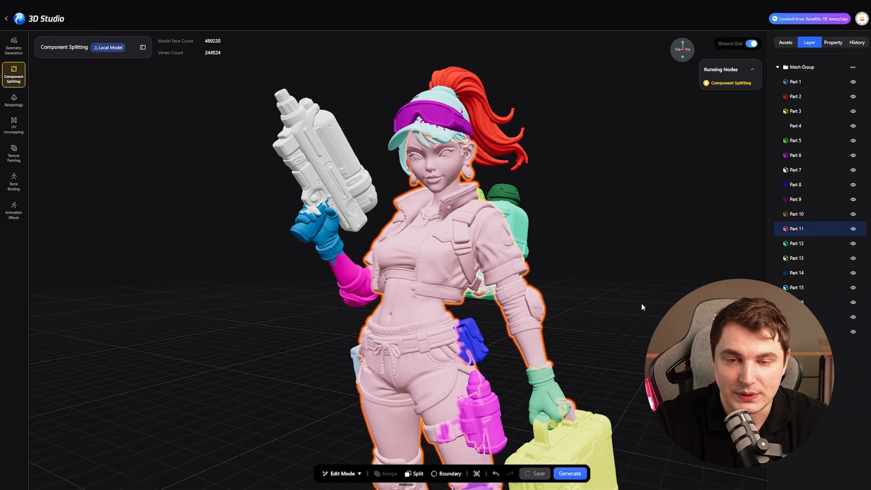
- Select the suitcase hand's glove part and examine the adjusted forearm boundary from behind, the side and the front
{"action": "left_click_drag", "start_coordinate": [642, 307], "coordinate": [406, 280]}
{"action": "left_click", "coordinate": [398, 297]}
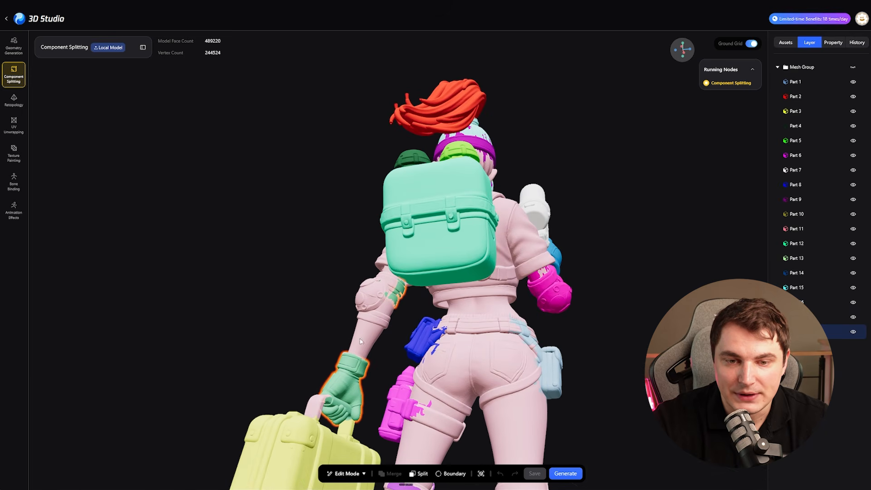
{"action": "left_click_drag", "start_coordinate": [360, 341], "coordinate": [371, 399]}
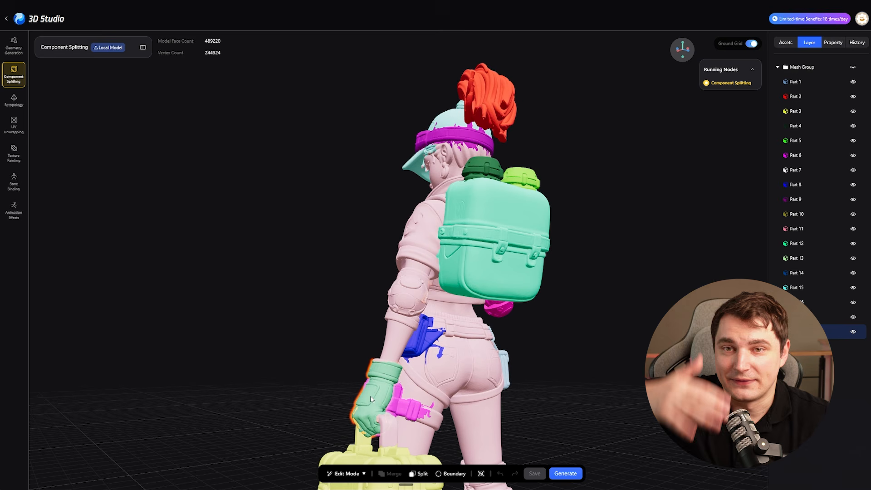
{"action": "left_click_drag", "start_coordinate": [358, 347], "coordinate": [357, 243]}
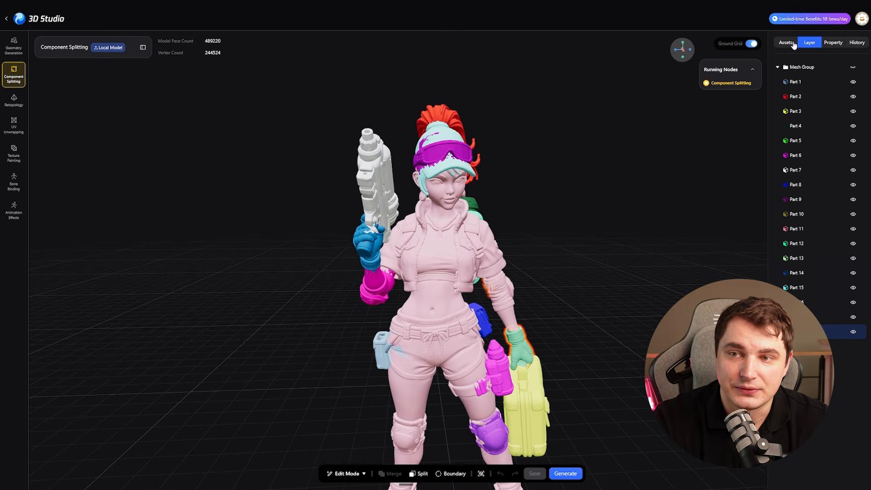
- Open the split winged robot from the assets and examine its part boundaries around the torso, legs, arms and wings
{"action": "left_click", "coordinate": [793, 45]}
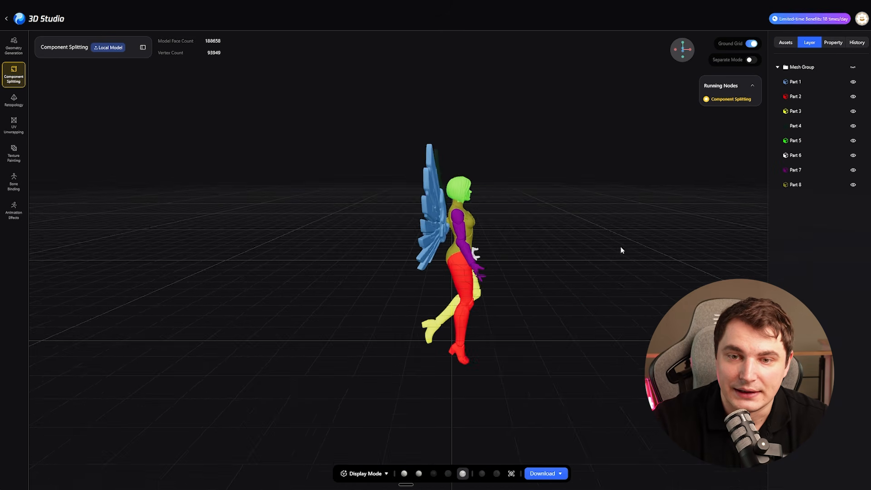
{"action": "scroll", "coordinate": [621, 246], "scroll_direction": "up", "scroll_amount": 5}
{"action": "left_click_drag", "start_coordinate": [620, 246], "coordinate": [522, 247]}
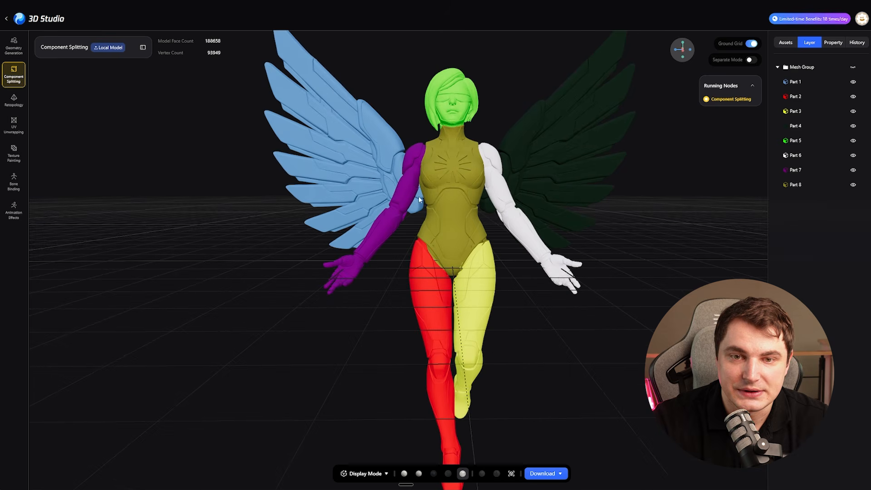
{"action": "left_click_drag", "start_coordinate": [558, 205], "coordinate": [450, 250]}
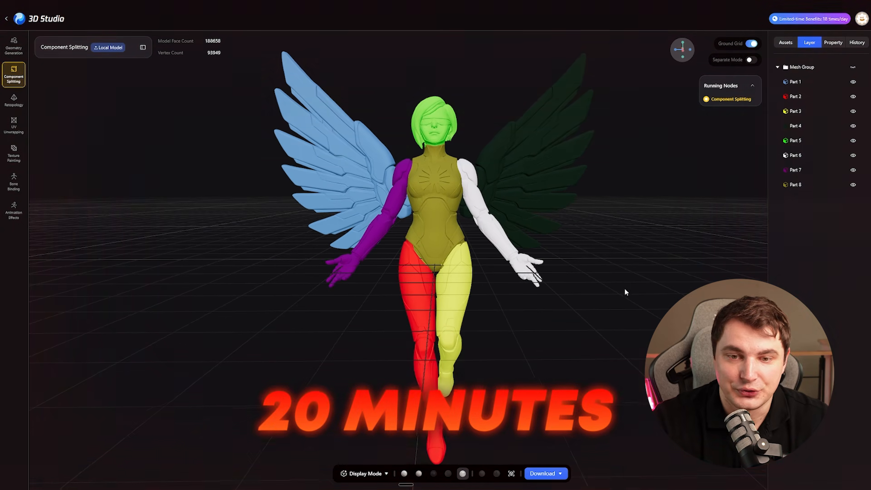
{"action": "left_click_drag", "start_coordinate": [624, 292], "coordinate": [621, 303]}
{"action": "scroll", "coordinate": [624, 290], "scroll_direction": "up", "scroll_amount": 8}
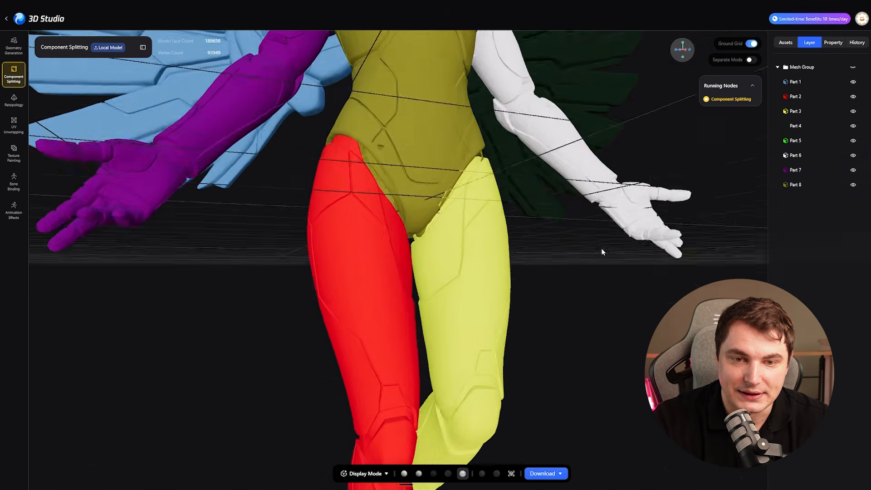
{"action": "left_click_drag", "start_coordinate": [602, 252], "coordinate": [330, 346]}
{"action": "left_click_drag", "start_coordinate": [280, 365], "coordinate": [296, 326]}
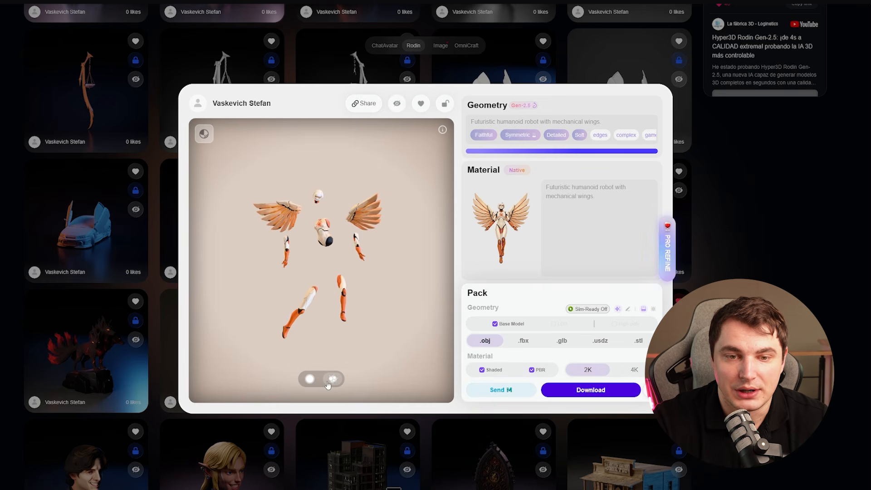
- Switch to Hyper3D Rodin and compare the winged robot's assembled and exploded views
{"action": "left_click", "coordinate": [308, 382]}
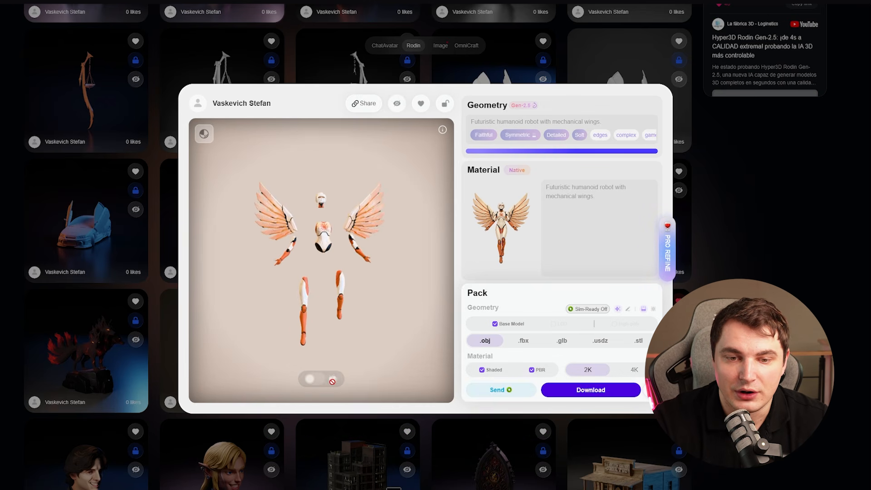
{"action": "left_click", "coordinate": [332, 379]}
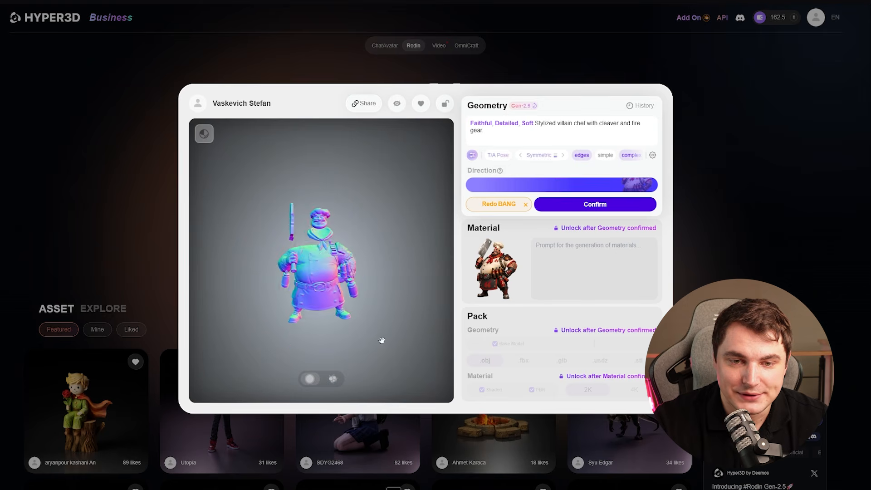
- Confirm the split villain chef's geometry with the 250K Triangle mesh option
{"action": "mouse_move", "coordinate": [588, 200]}
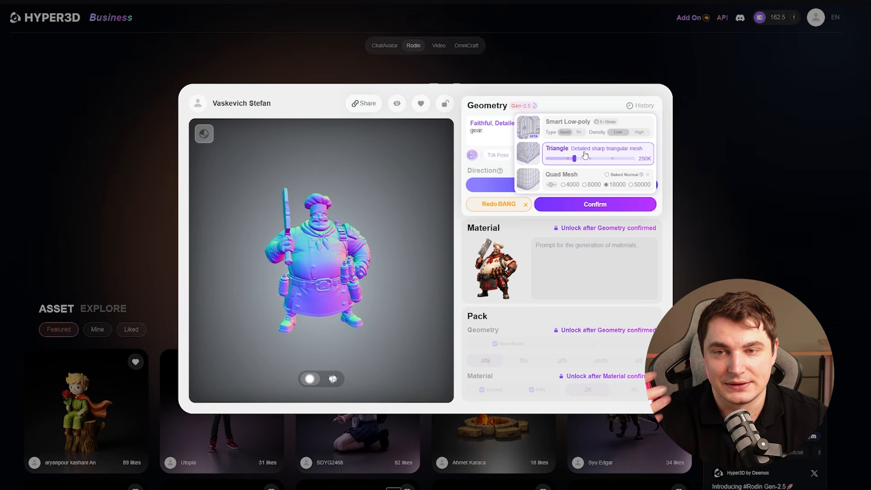
{"action": "left_click", "coordinate": [608, 206]}
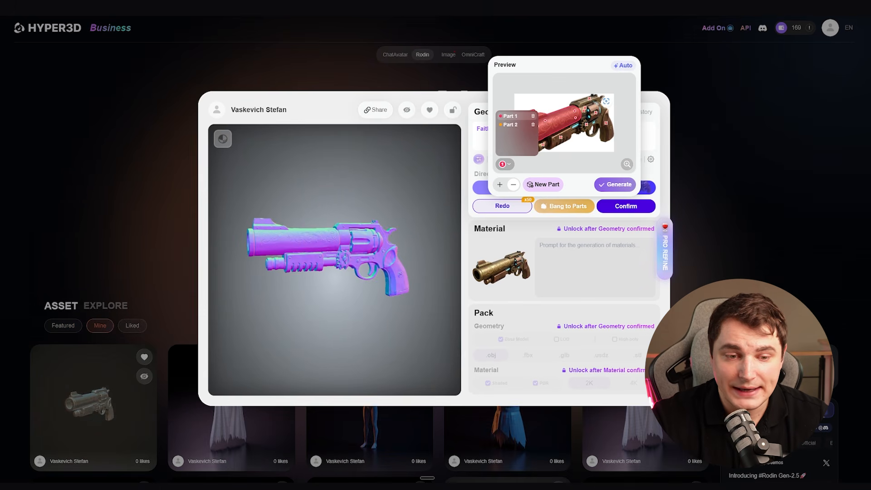
- Make part 2 active in the revolver's manual split preview, set its marking to subtract, and check the revolver's exploded pieces
{"action": "left_click", "coordinate": [512, 124]}
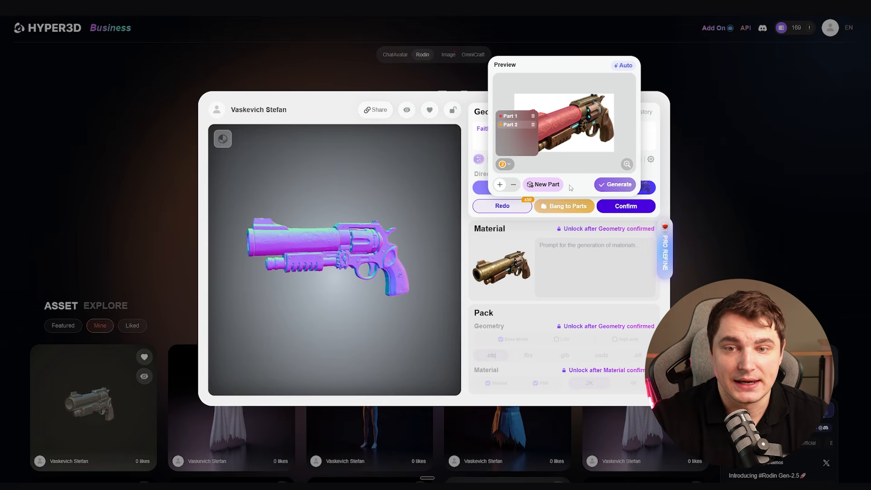
{"action": "left_click", "coordinate": [509, 165]}
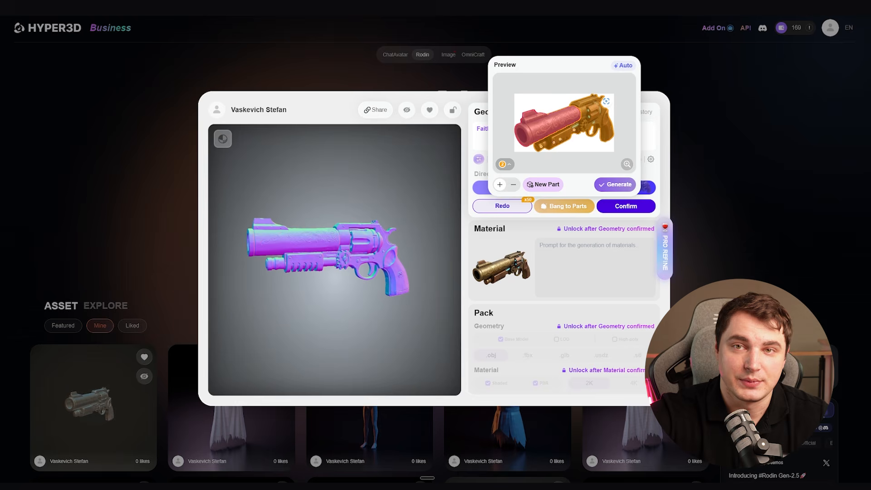
{"action": "left_click", "coordinate": [513, 185]}
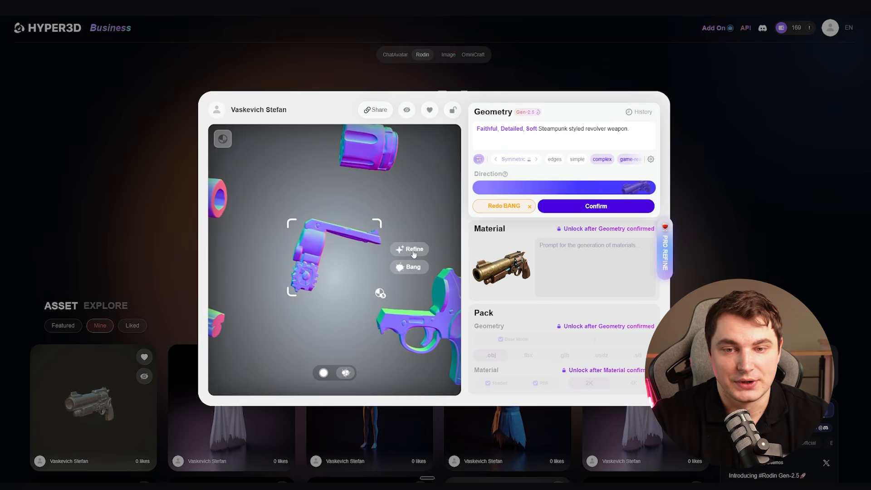
{"action": "left_click", "coordinate": [410, 248]}
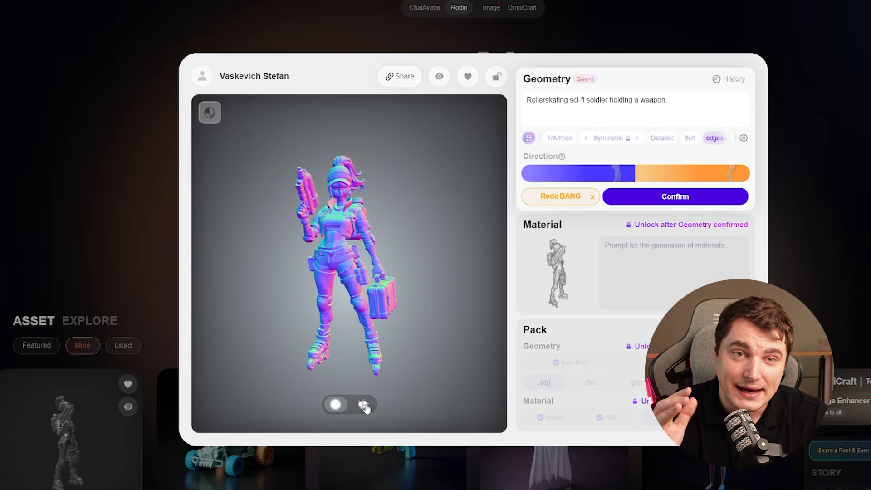
- Compare the exploded and assembled views of the rollerskating sci-fi soldier and examine the assembled model from another side
{"action": "left_click", "coordinate": [365, 407]}
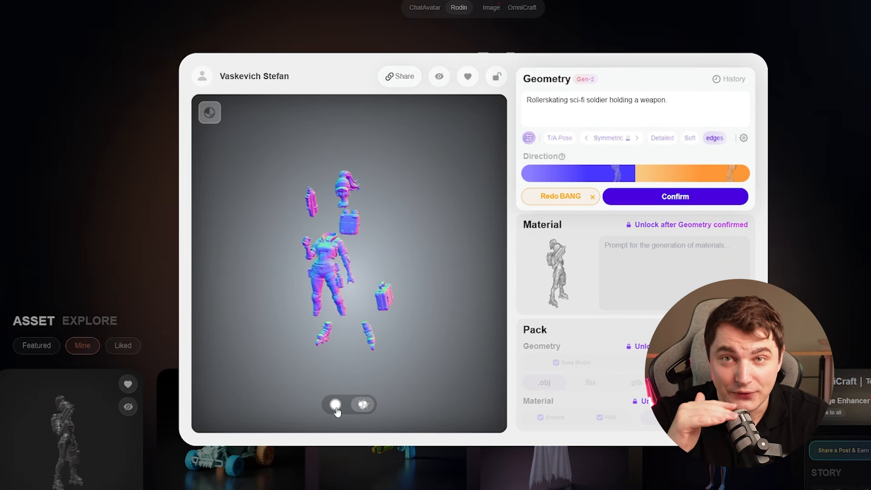
{"action": "left_click", "coordinate": [336, 409]}
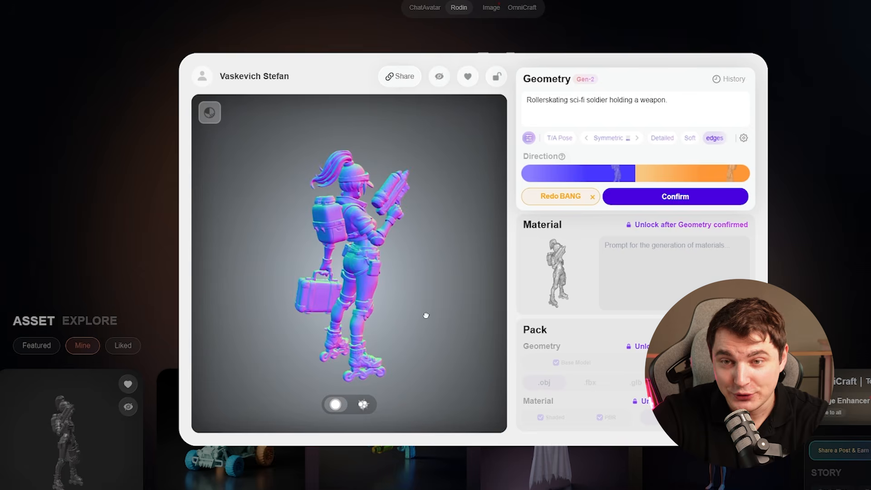
{"action": "left_click_drag", "start_coordinate": [426, 315], "coordinate": [283, 317]}
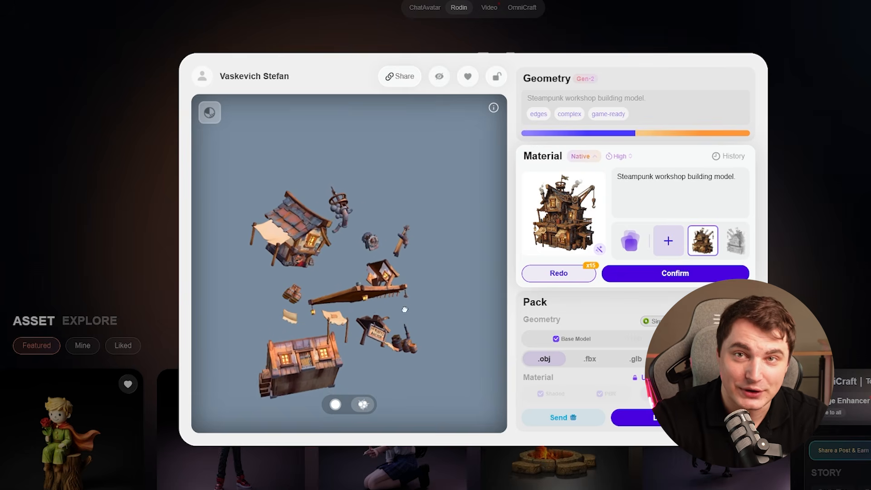
- Examine the exploded steampunk workshop and off-road buggy from several angles, and put the buggy back into its assembled view
{"action": "left_click_drag", "start_coordinate": [407, 309], "coordinate": [267, 326]}
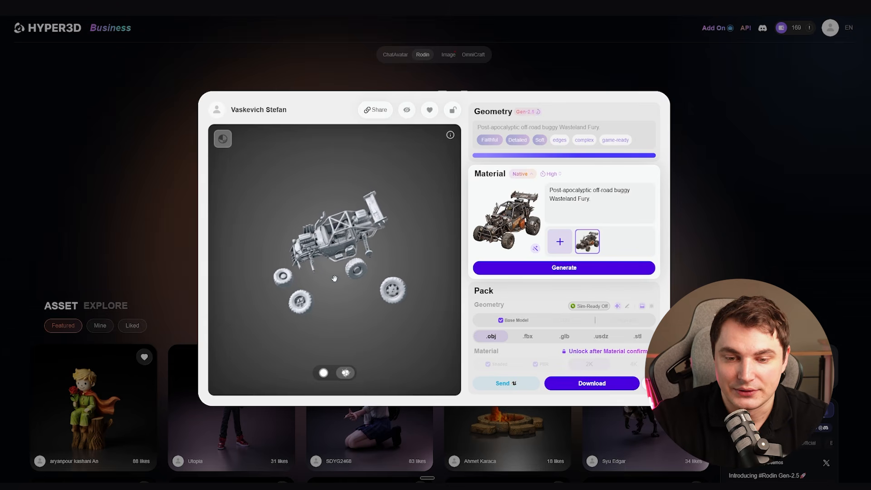
{"action": "left_click_drag", "start_coordinate": [334, 278], "coordinate": [344, 341]}
{"action": "left_click", "coordinate": [323, 377]}
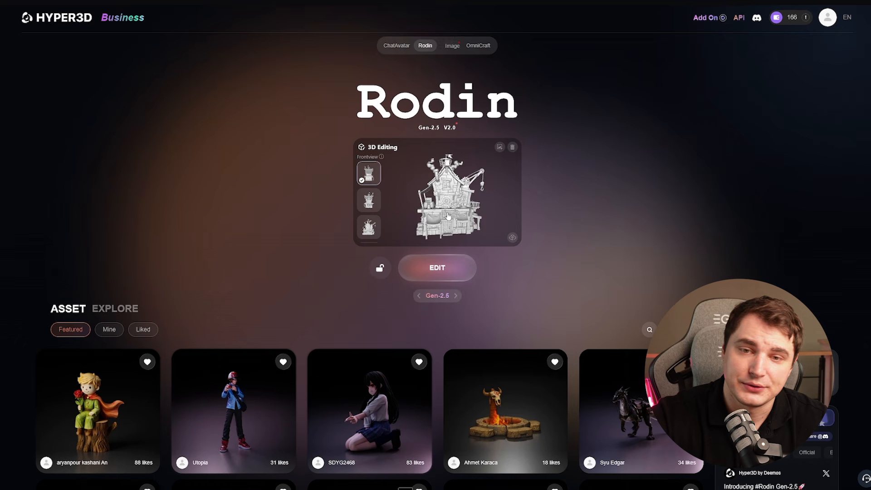
- Start 3D editing of the steampunk workshop with the third thumbnail as front view, and of the rollerskating soldier with the first
{"action": "left_click", "coordinate": [368, 227]}
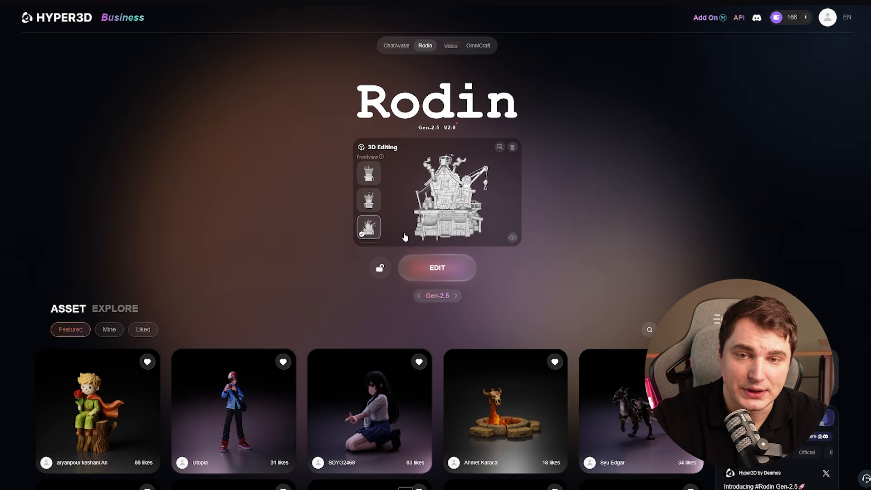
{"action": "left_click", "coordinate": [449, 267]}
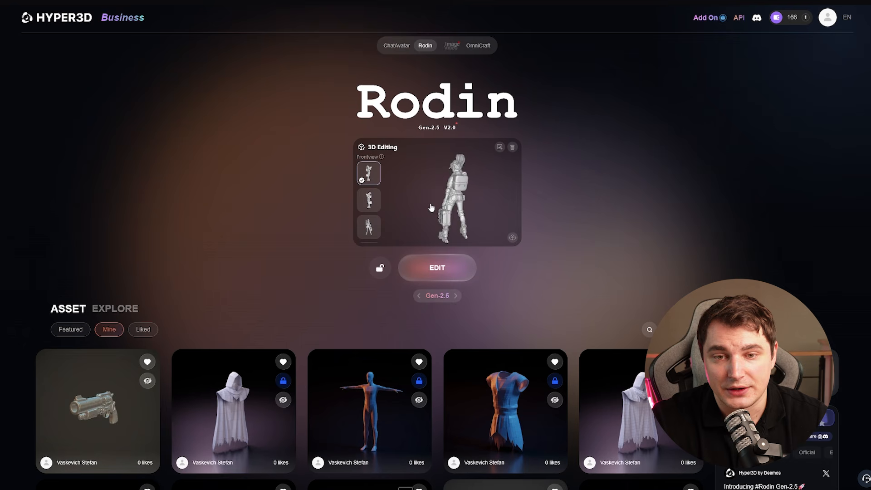
{"action": "left_click", "coordinate": [441, 269]}
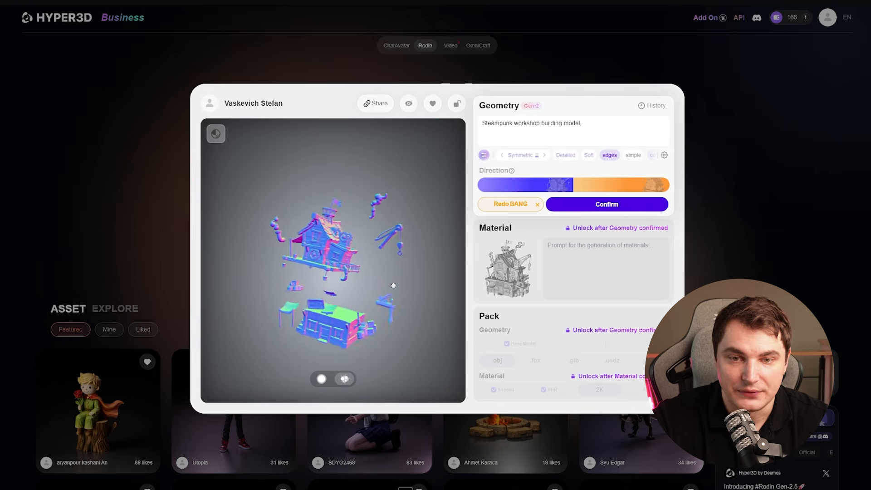
- Select the steampunk workshop's upper house piece, start a Bang split on it in manual mode, and change the preview to the previous view
{"action": "left_click", "coordinate": [336, 327]}
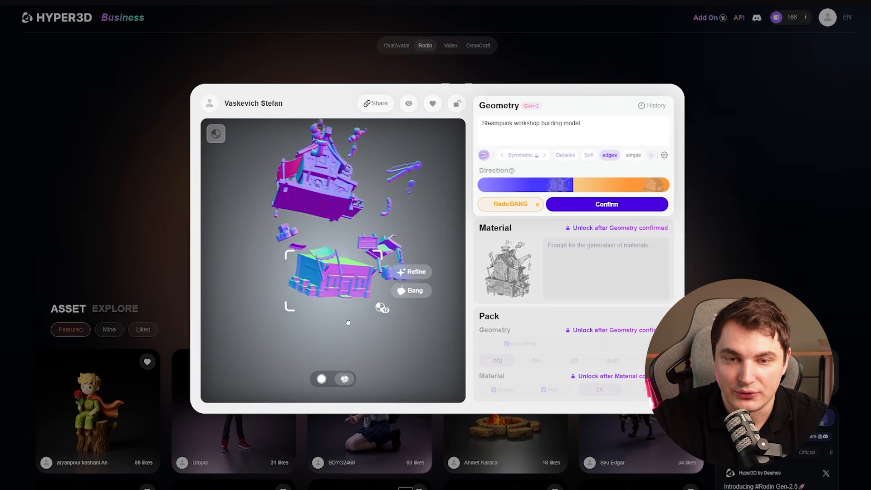
{"action": "left_click_drag", "start_coordinate": [283, 344], "coordinate": [278, 365]}
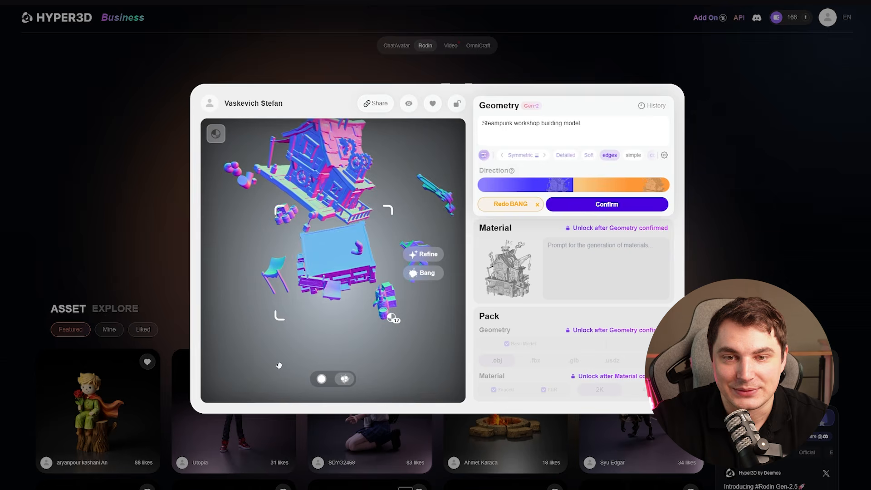
{"action": "left_click", "coordinate": [321, 179]}
{"action": "left_click", "coordinate": [334, 222]}
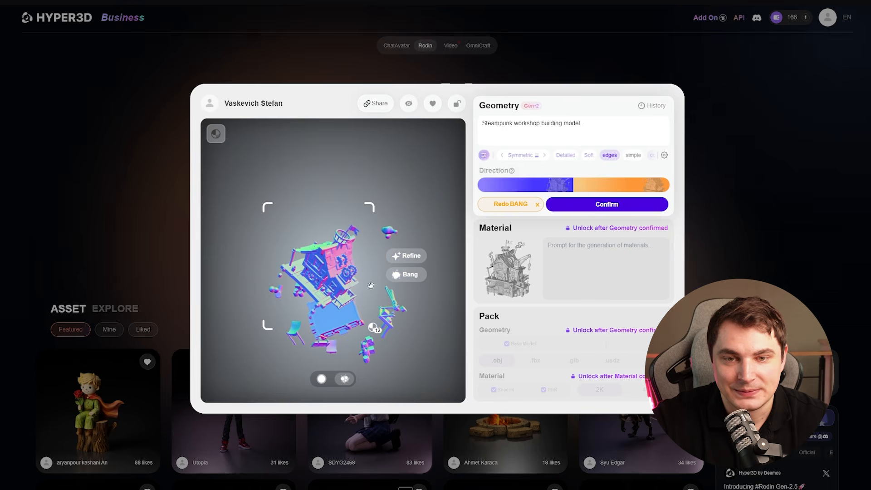
{"action": "left_click", "coordinate": [408, 275]}
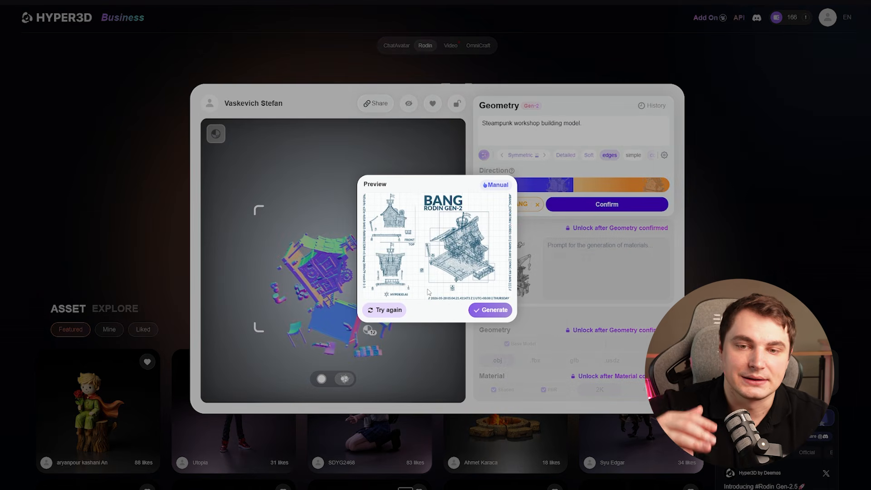
{"action": "left_click", "coordinate": [497, 185]}
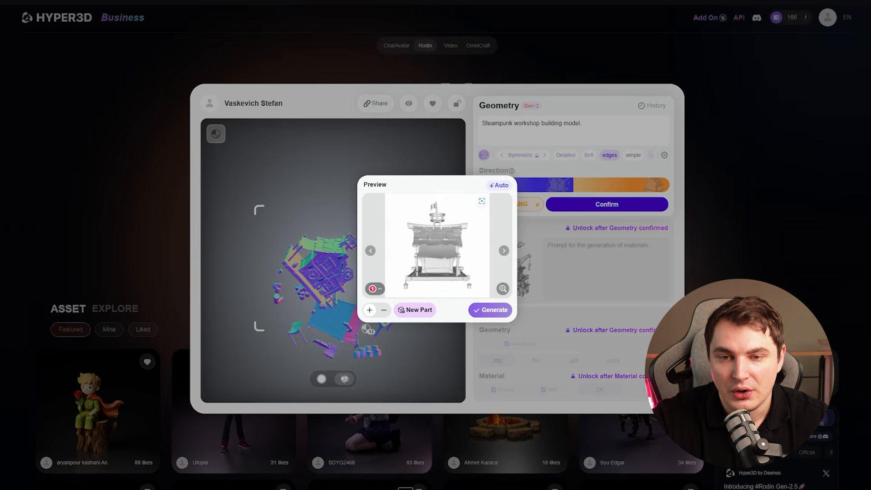
{"action": "left_click", "coordinate": [371, 250]}
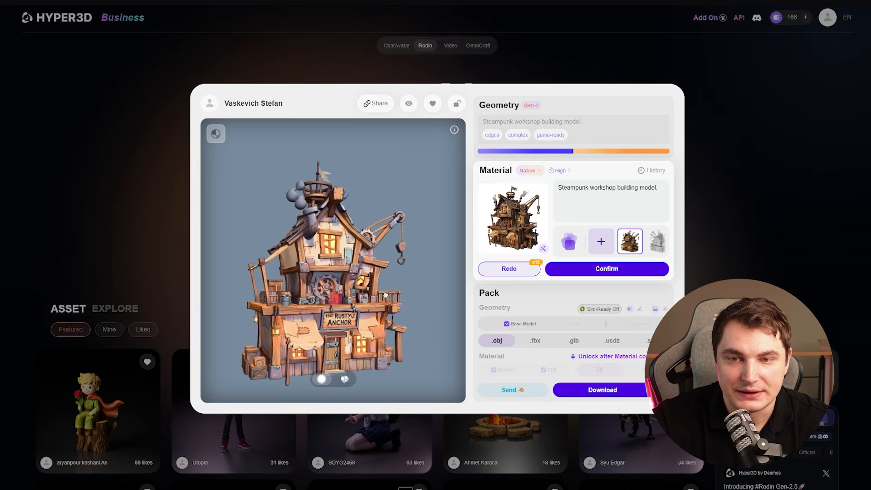
- Examine the textured steampunk workshop assembled, switch it to the exploded view, and inspect its separated parts from several angles
{"action": "scroll", "coordinate": [365, 297], "scroll_direction": "up", "scroll_amount": 5}
{"action": "mouse_move", "coordinate": [365, 298]}
{"action": "left_mouse_down"}
{"action": "mouse_move", "coordinate": [220, 309]}
{"action": "mouse_move", "coordinate": [383, 303]}
{"action": "mouse_move", "coordinate": [355, 292]}
{"action": "left_mouse_up"}
{"action": "left_click", "coordinate": [346, 379]}
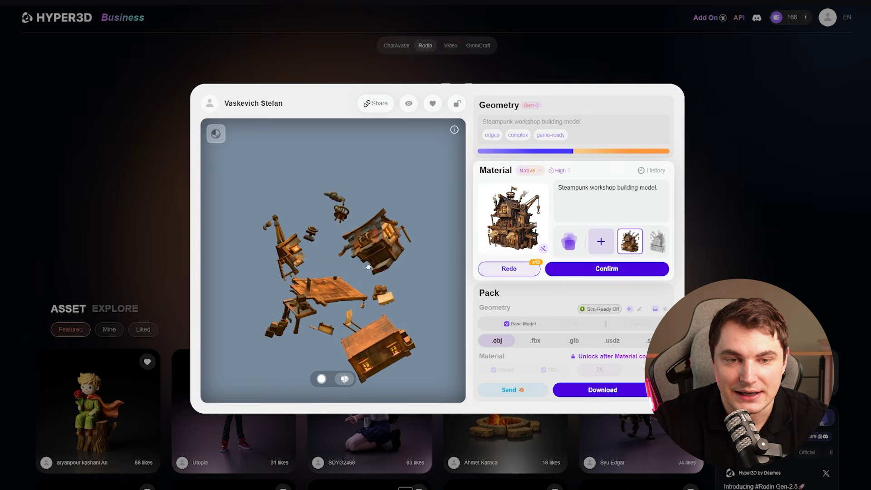
{"action": "left_click_drag", "start_coordinate": [349, 273], "coordinate": [362, 276]}
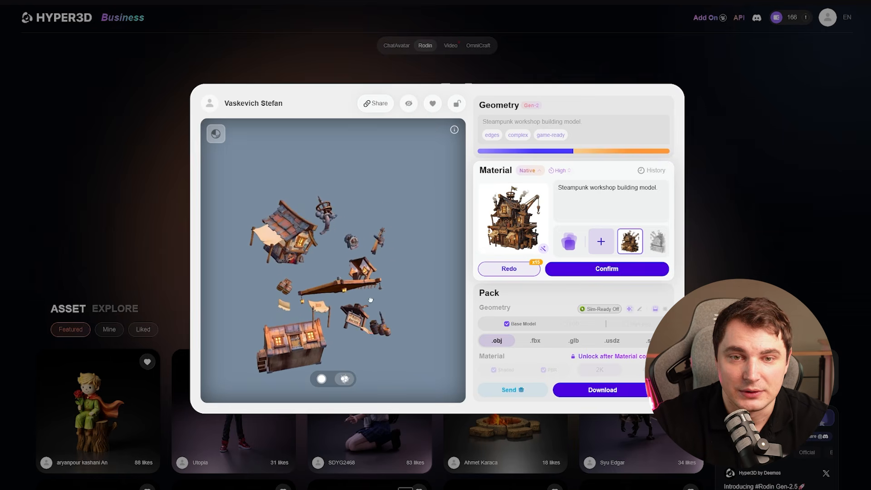
{"action": "left_click_drag", "start_coordinate": [298, 308], "coordinate": [261, 312]}
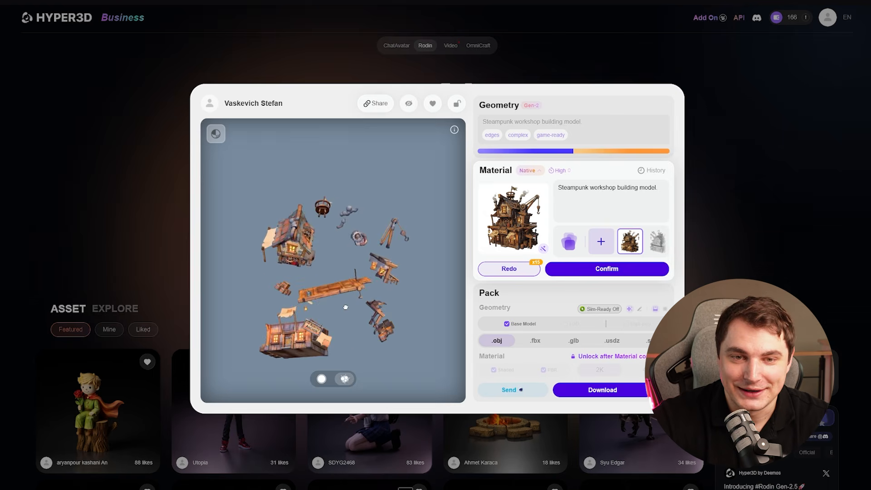
{"action": "left_click_drag", "start_coordinate": [345, 307], "coordinate": [409, 304]}
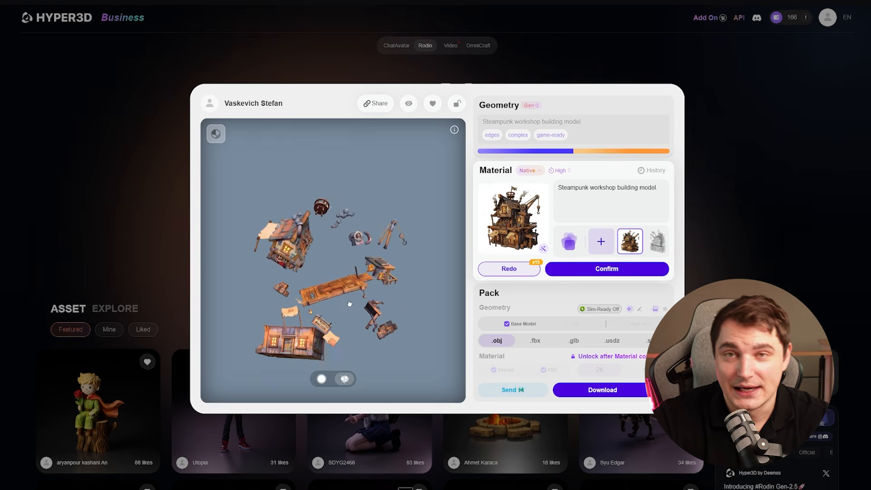
{"action": "left_click_drag", "start_coordinate": [349, 304], "coordinate": [330, 306]}
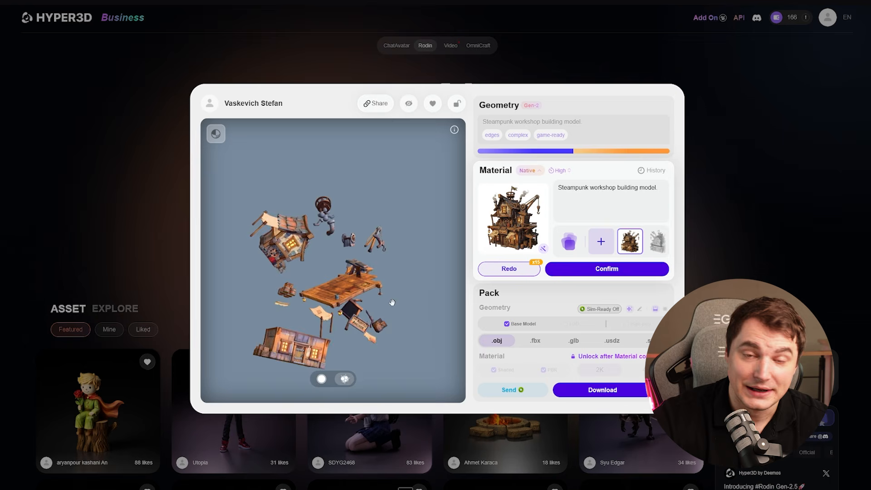
{"action": "left_click_drag", "start_coordinate": [229, 310], "coordinate": [438, 307]}
- Confirm the material and show the textured rollerskating sci-fi soldier in its exploded view
{"action": "left_click", "coordinate": [600, 270]}
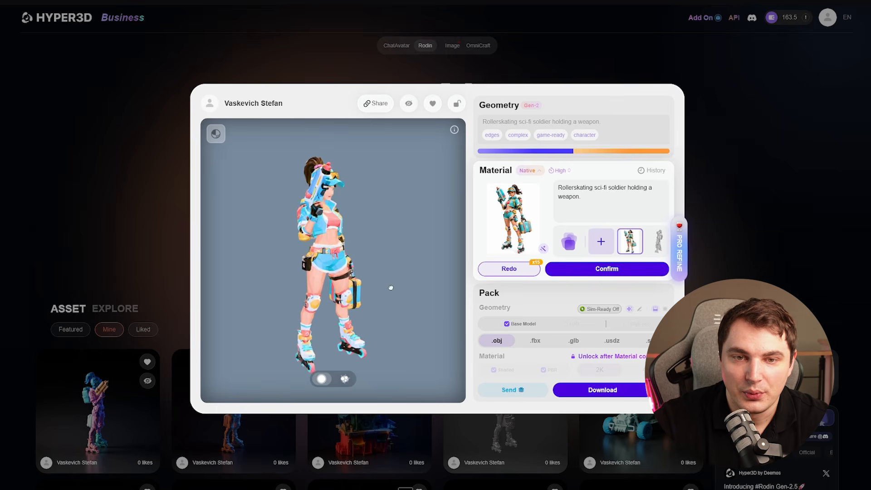
{"action": "left_click", "coordinate": [344, 378]}
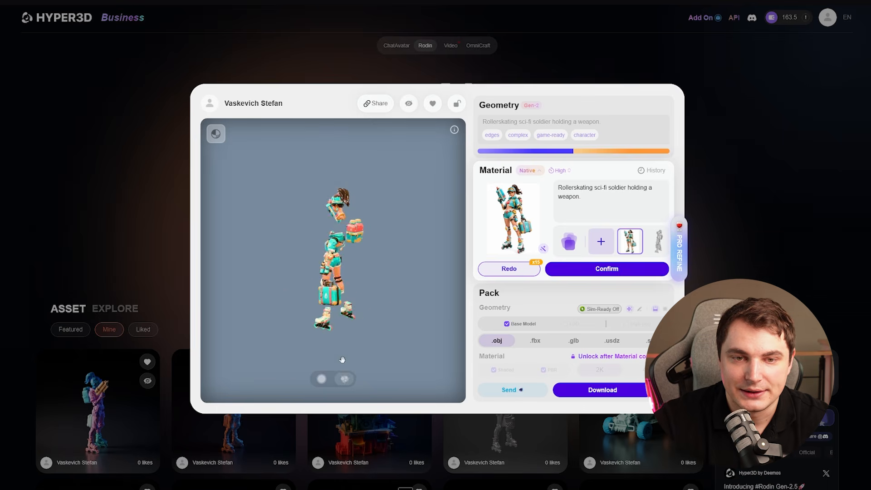